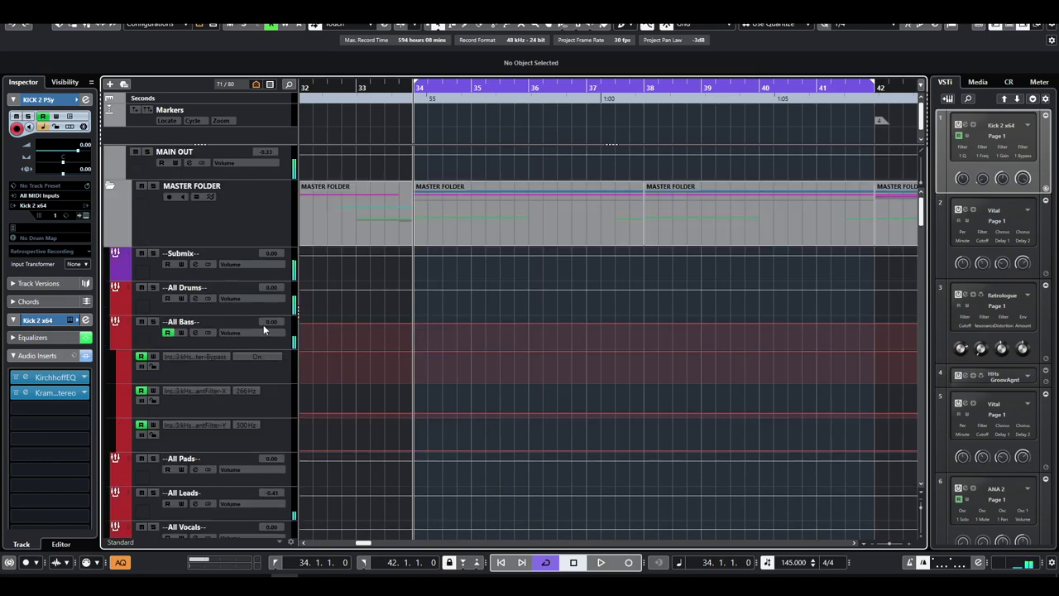
- Solo the All Drums group during playback and load the Fire distortion plugin in its third insert slot
{"action": "left_click", "coordinate": [291, 307]}
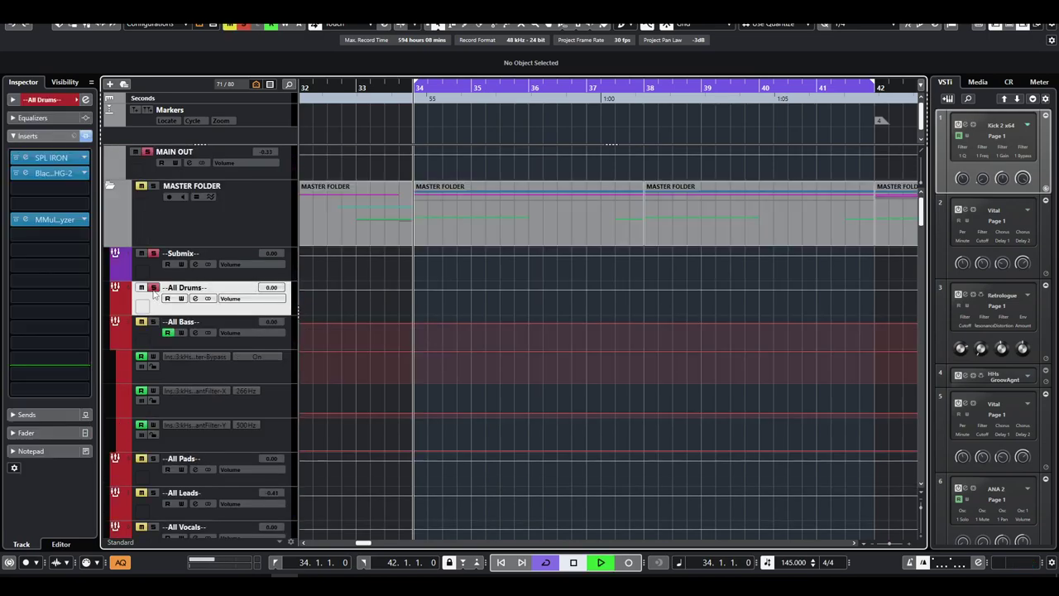
{"action": "left_click", "coordinate": [69, 238]}
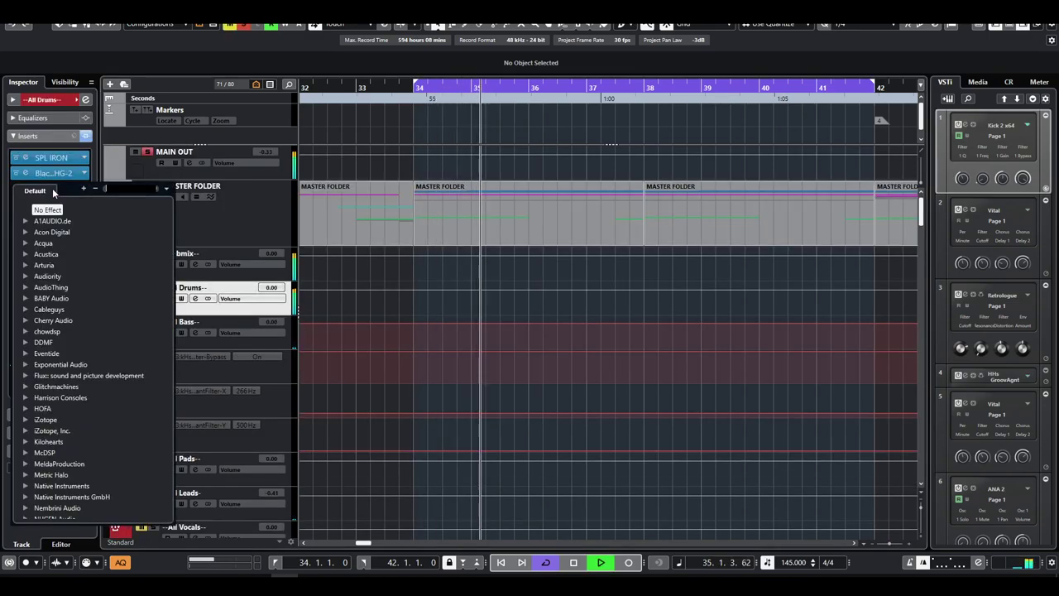
{"action": "type", "text": "fire"}
{"action": "left_click", "coordinate": [61, 276]}
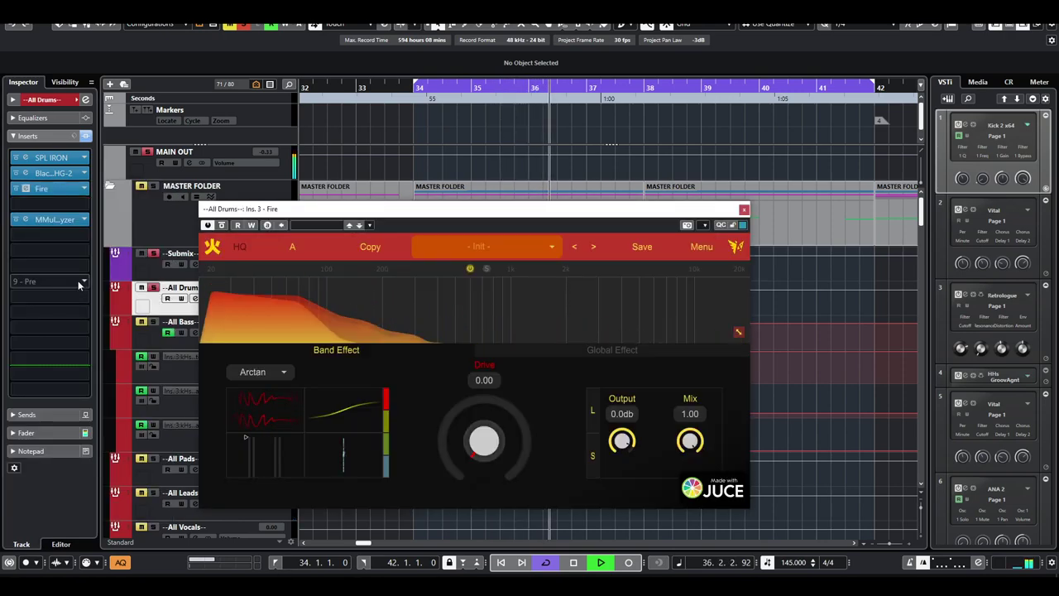
- Set Fire's output to 1.5 dB and split the spectrum into three bands, placing the first crossover at about 164 Hz
{"action": "left_click_drag", "start_coordinate": [625, 442], "coordinate": [625, 434]}
{"action": "left_click", "coordinate": [366, 269]}
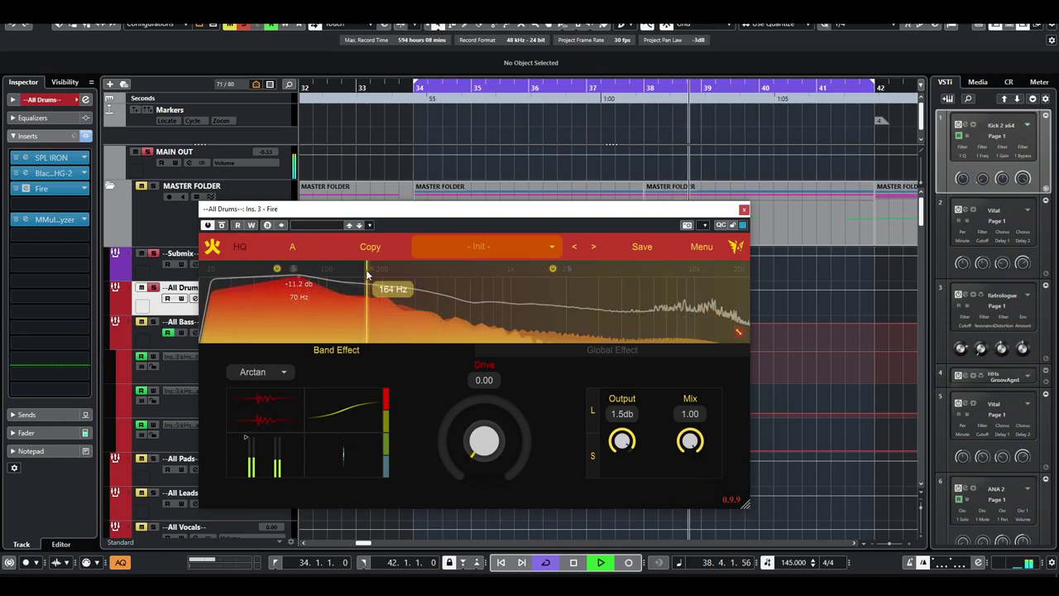
{"action": "left_click", "coordinate": [296, 269]}
{"action": "left_click_drag", "start_coordinate": [366, 273], "coordinate": [355, 273]}
{"action": "left_click", "coordinate": [530, 275]}
{"action": "left_click", "coordinate": [451, 268]}
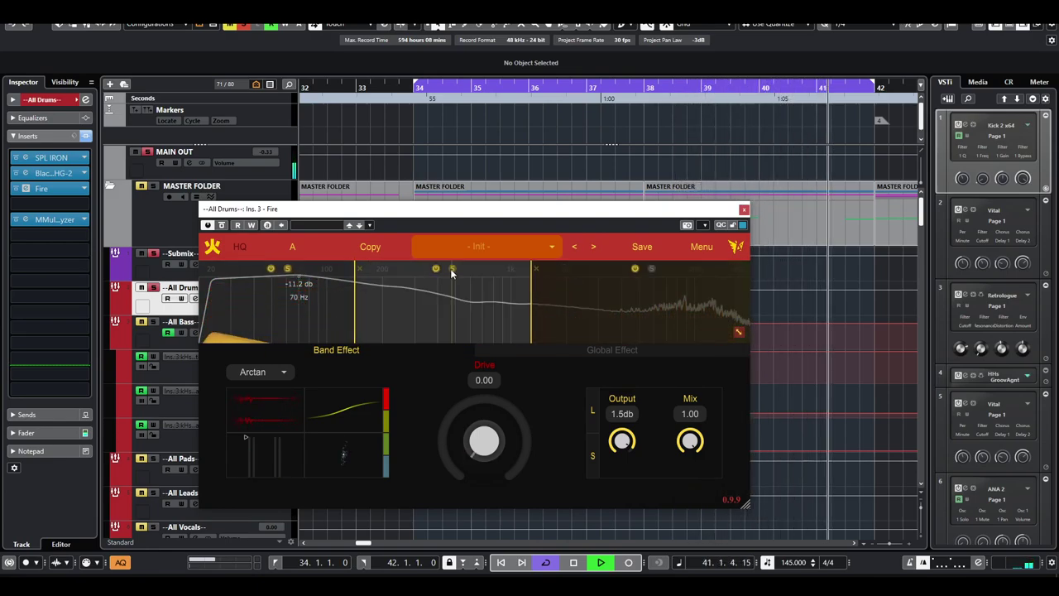
{"action": "left_click_drag", "start_coordinate": [531, 275], "coordinate": [542, 274]}
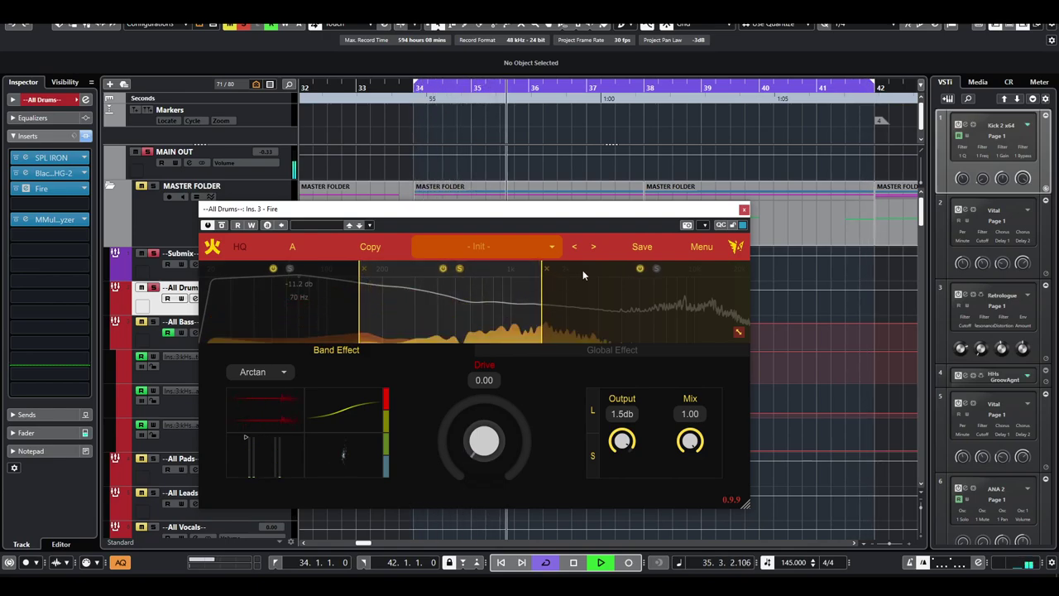
- Audition the bands in solo and move the crossovers to about 138 Hz and 1047 Hz
{"action": "left_click", "coordinate": [657, 268]}
{"action": "left_click", "coordinate": [459, 268]}
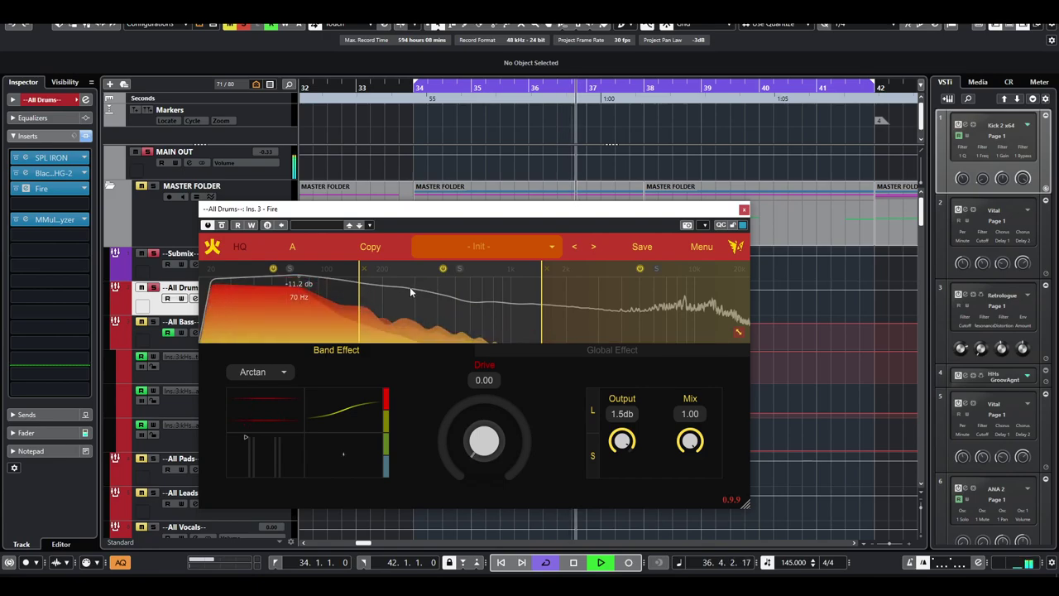
{"action": "left_click", "coordinate": [289, 268]}
{"action": "left_click", "coordinate": [290, 269]}
{"action": "left_click", "coordinate": [459, 268]}
{"action": "left_click_drag", "start_coordinate": [359, 281], "coordinate": [351, 285]}
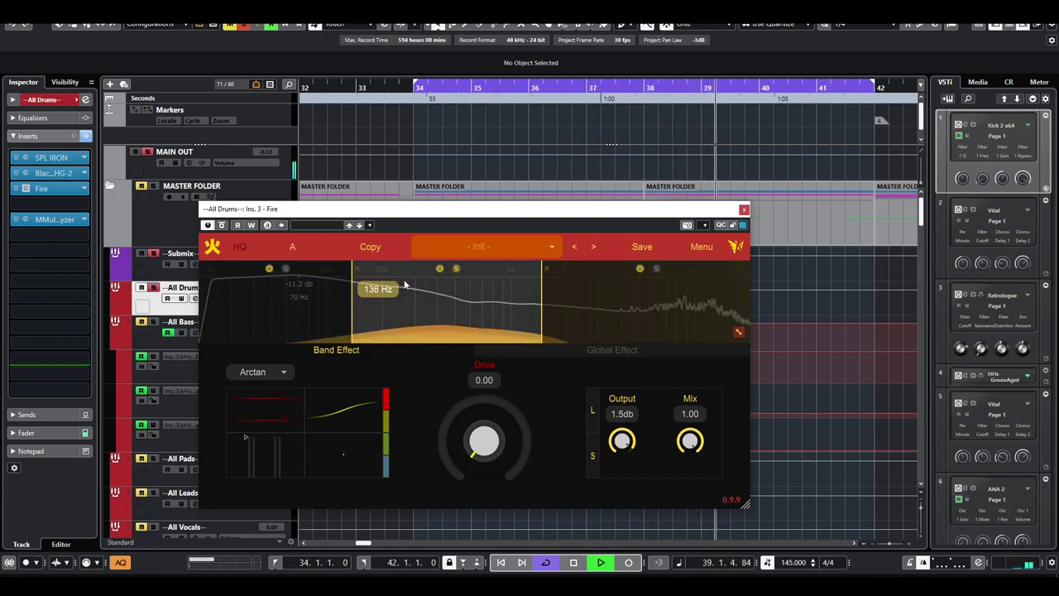
{"action": "left_click_drag", "start_coordinate": [541, 287], "coordinate": [515, 289]}
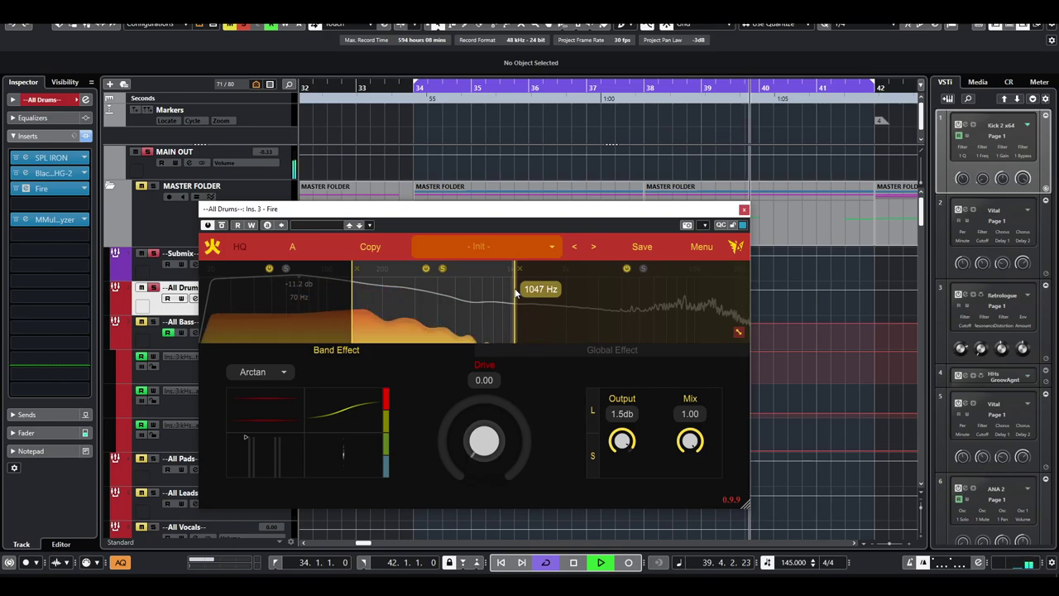
- Try the Exp and Hard clipping modes on the middle band
{"action": "left_click", "coordinate": [285, 373]}
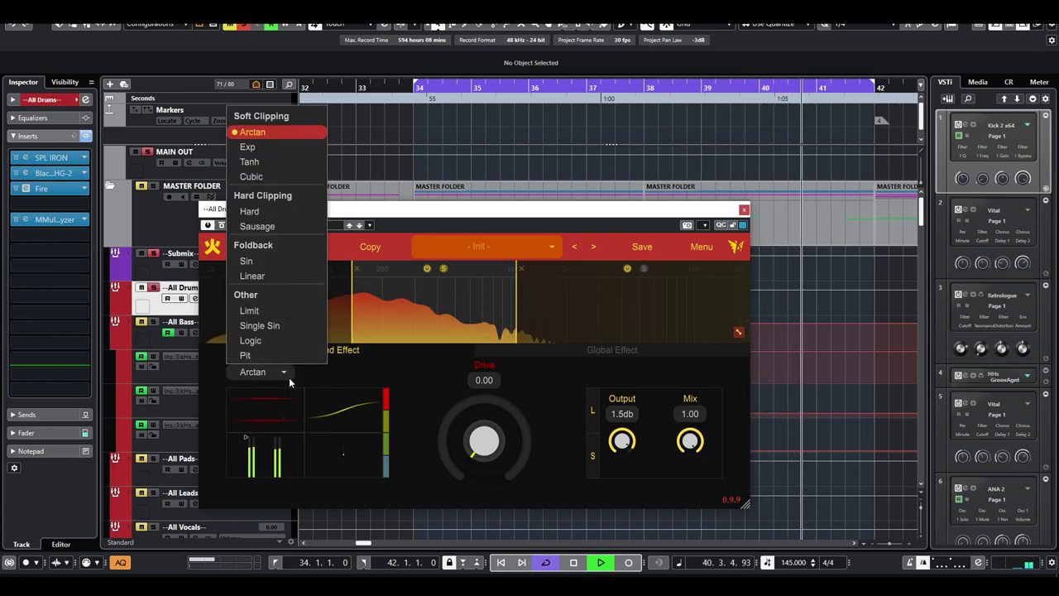
{"action": "left_click", "coordinate": [289, 151]}
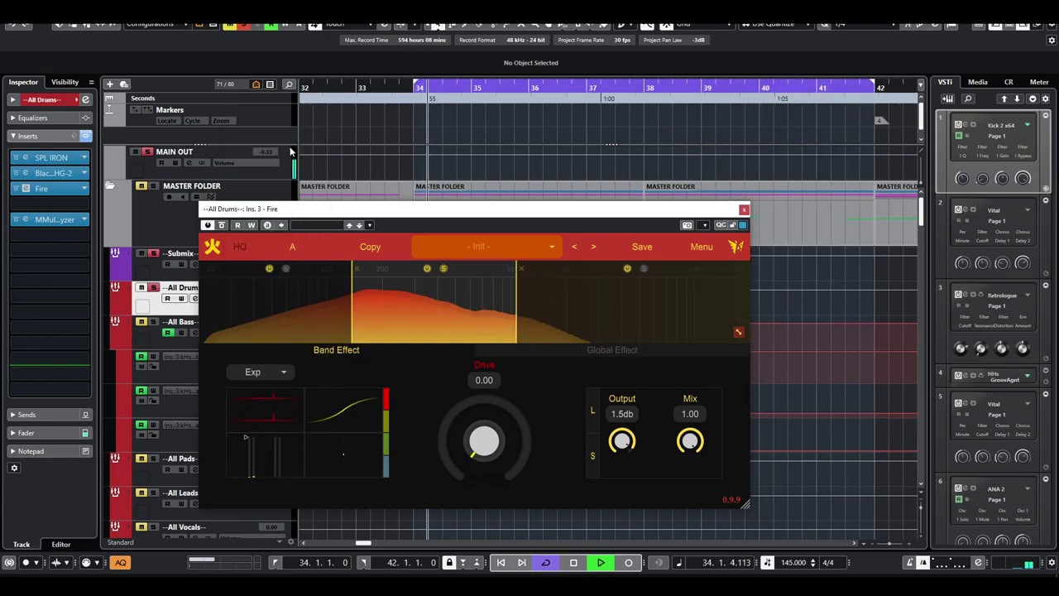
{"action": "left_click", "coordinate": [275, 373]}
{"action": "left_click", "coordinate": [252, 211]}
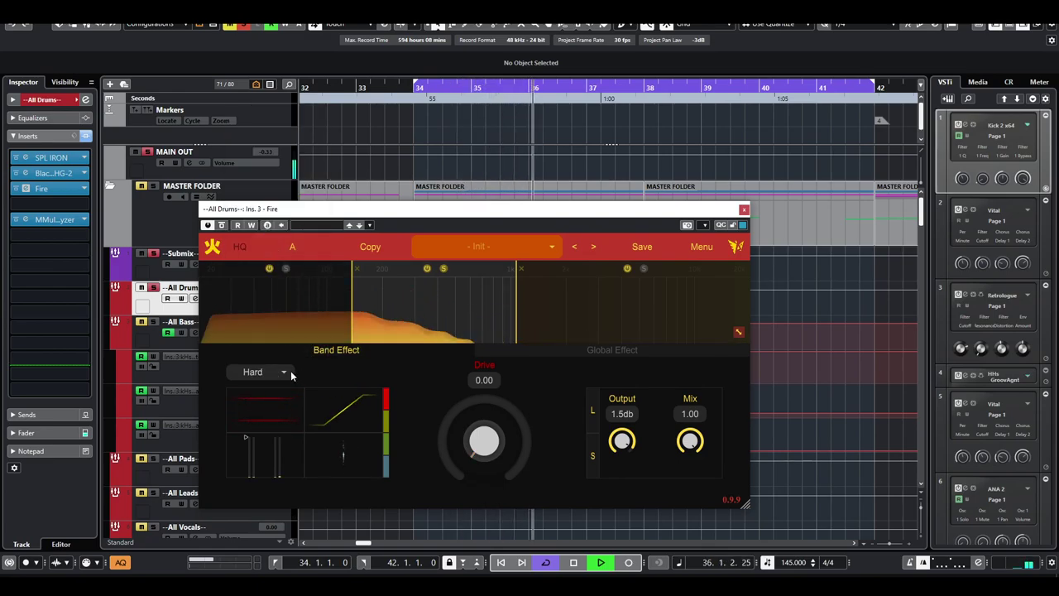
- Enlarge the RMS input and output meters to inspect the levels, and return to the four-graph display
{"action": "left_click", "coordinate": [244, 438]}
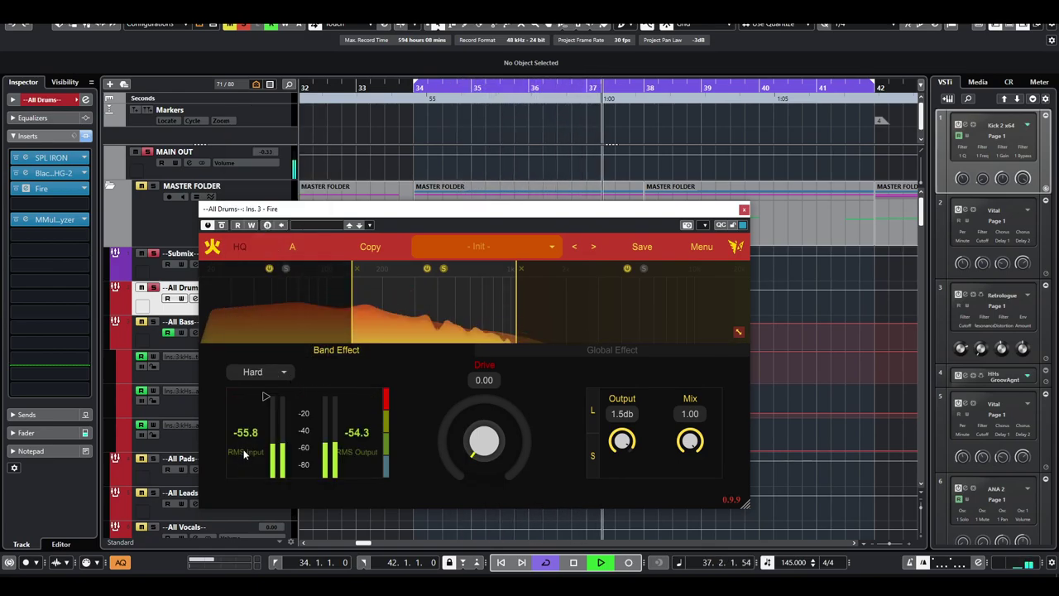
{"action": "left_click", "coordinate": [266, 399]}
{"action": "left_click", "coordinate": [247, 438]}
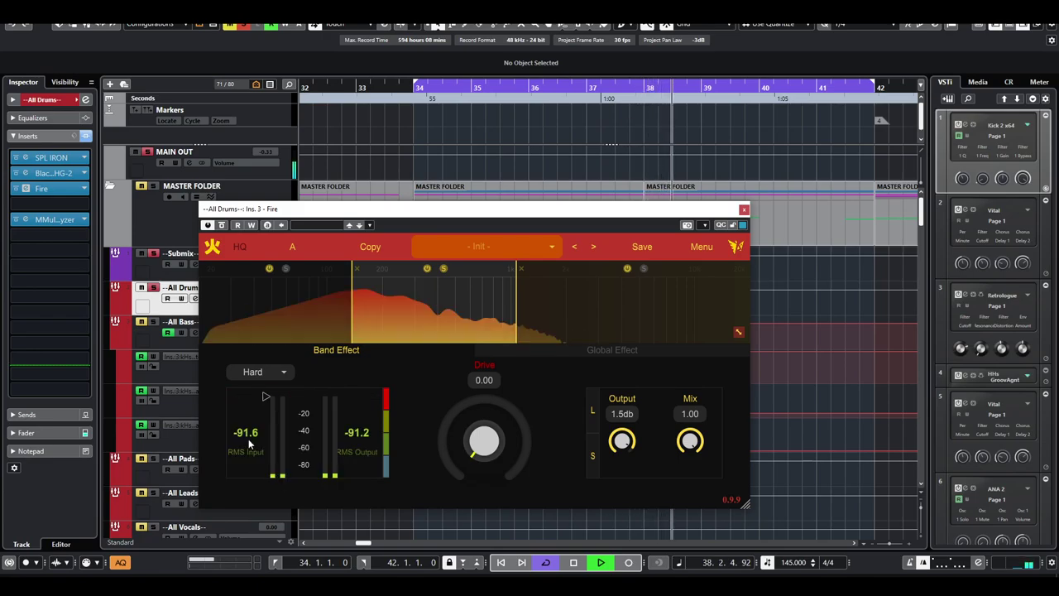
{"action": "left_click", "coordinate": [265, 400]}
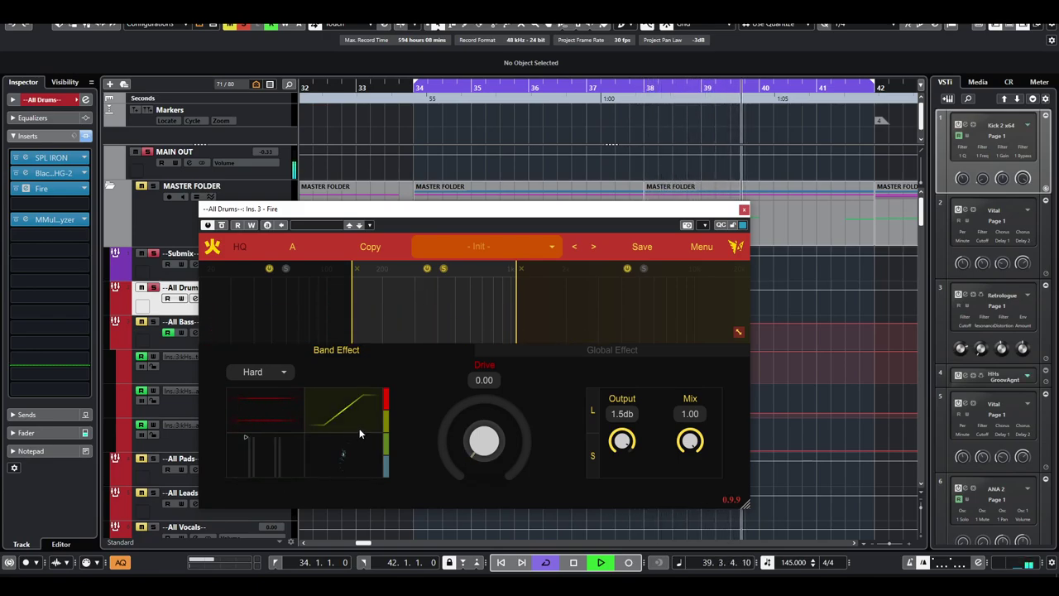
- Show the middle band's compressor controls, and distort the band with Arctan clipping at a drive of 46
{"action": "left_click", "coordinate": [384, 422]}
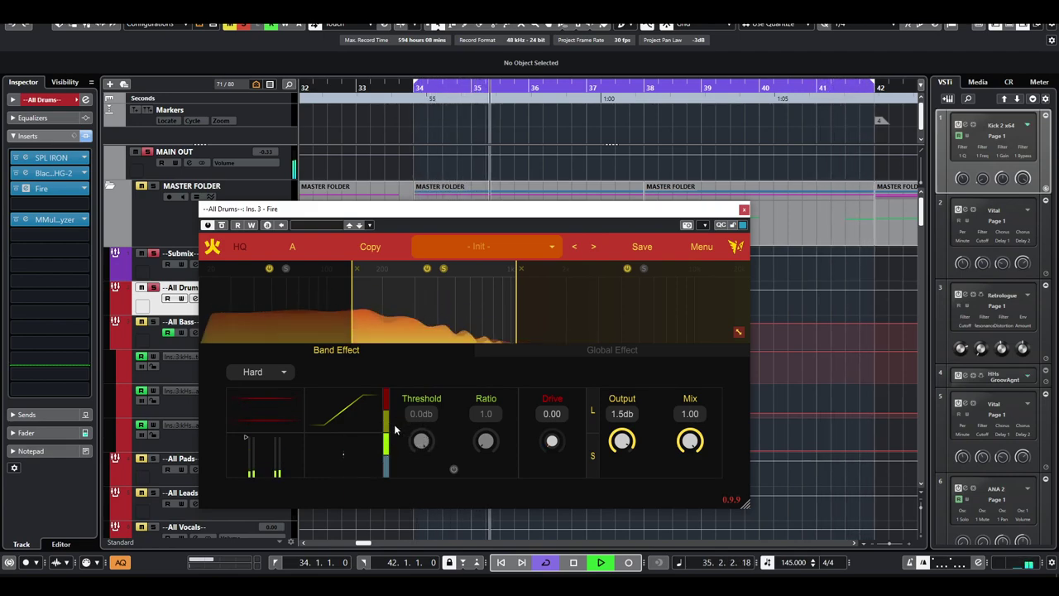
{"action": "left_click", "coordinate": [280, 372]}
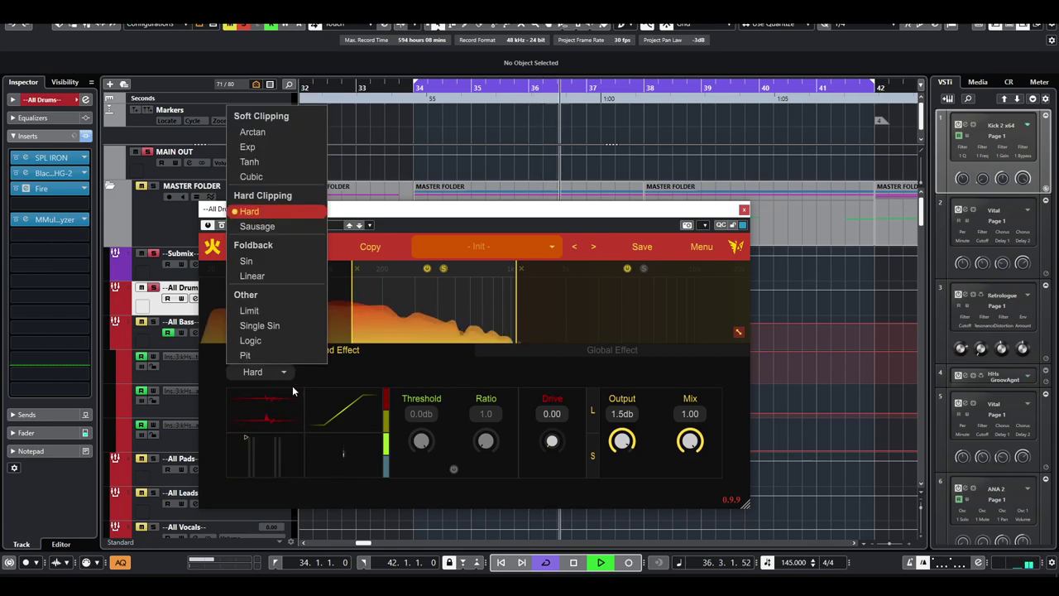
{"action": "left_click", "coordinate": [275, 131]}
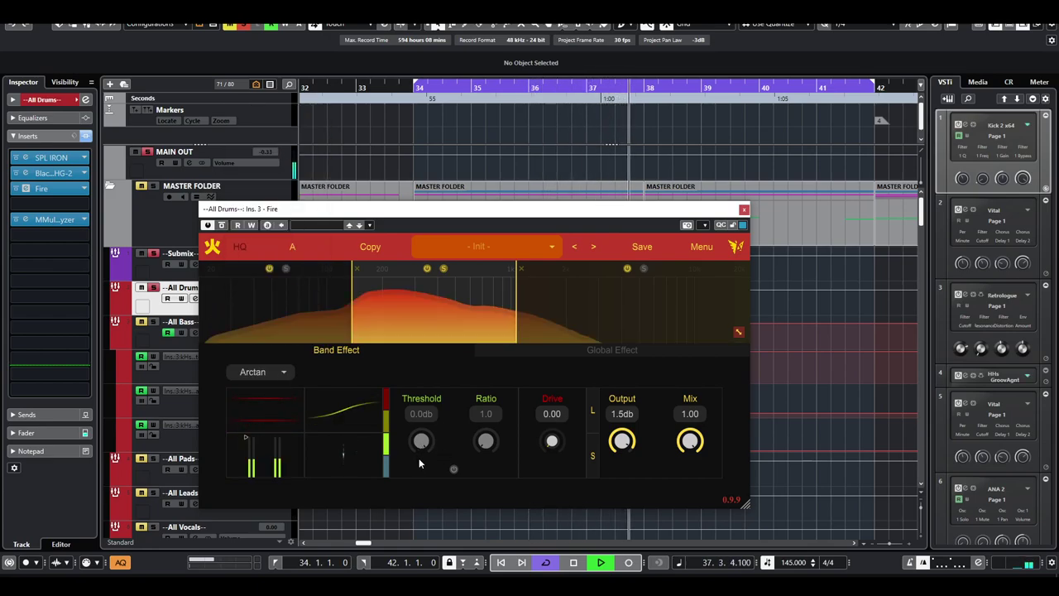
{"action": "left_click_drag", "start_coordinate": [552, 442], "coordinate": [569, 392]}
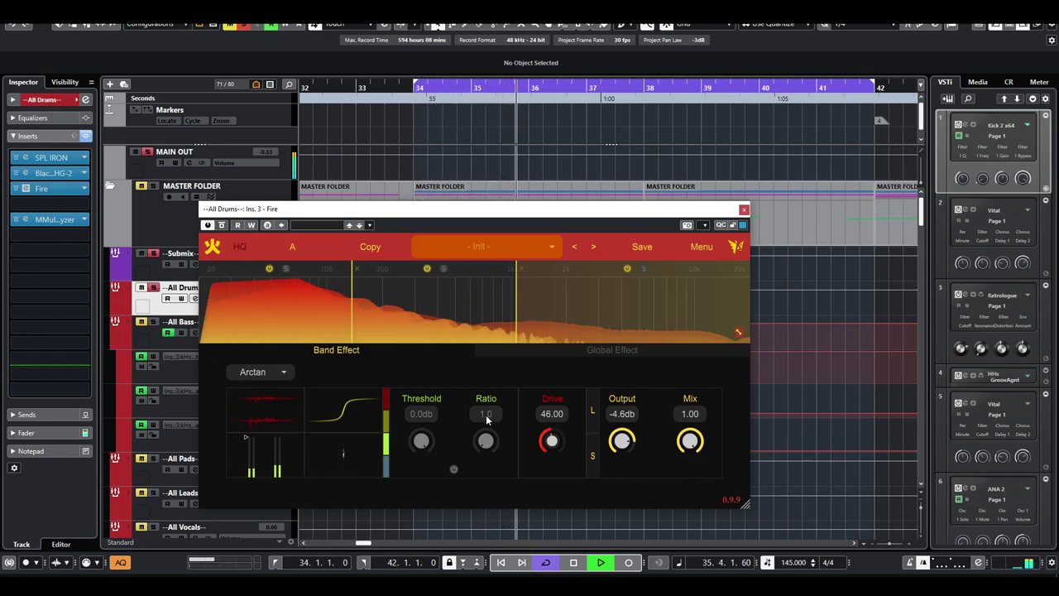
- Enable the middle band's compressor with a ratio of 3.1 and a lower threshold, and reduce the band's drive
{"action": "left_click", "coordinate": [454, 469]}
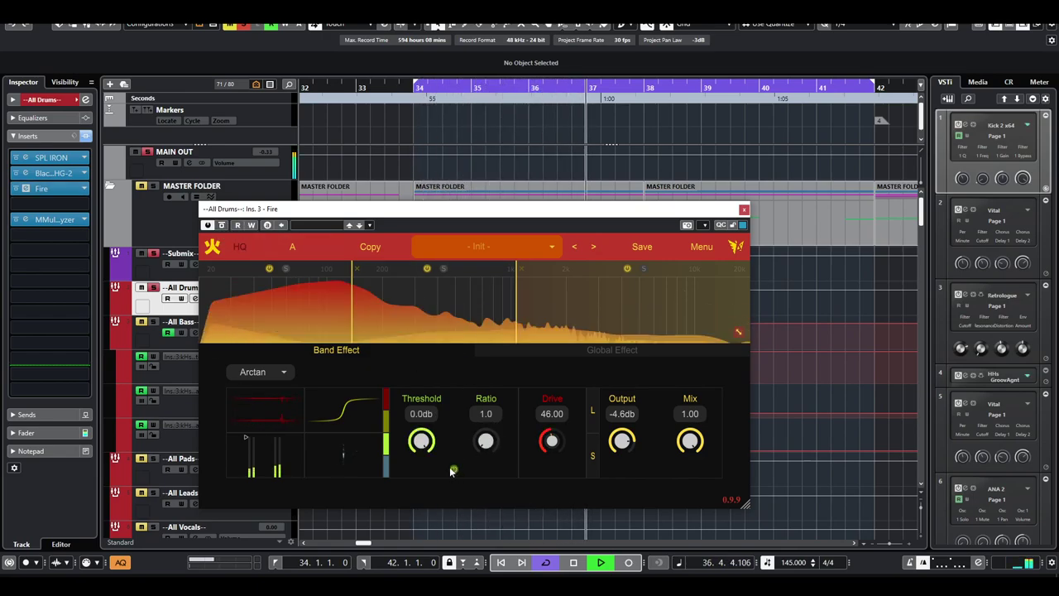
{"action": "left_click_drag", "start_coordinate": [486, 440], "coordinate": [489, 416]}
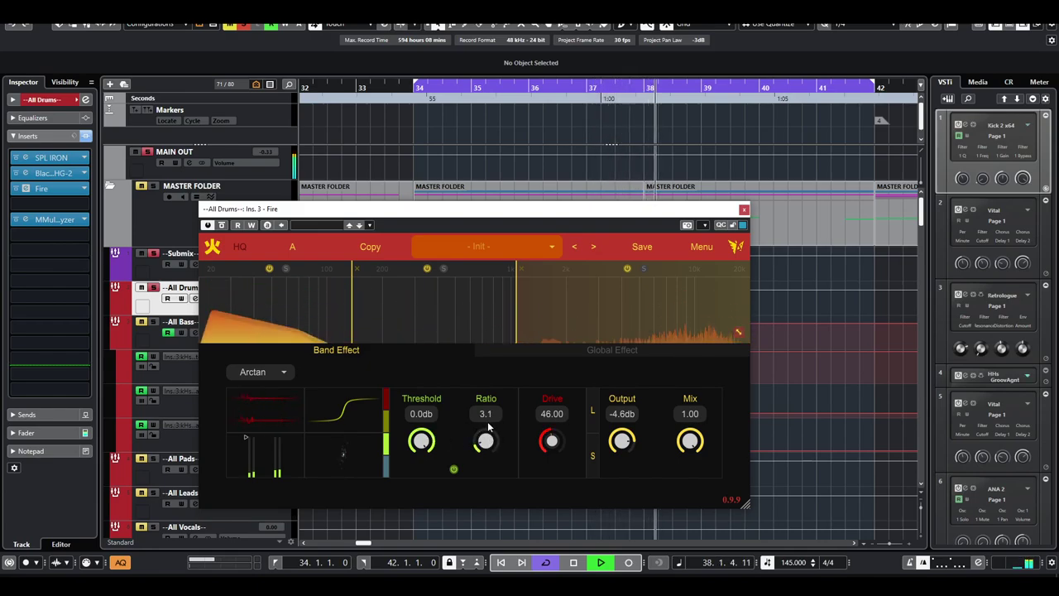
{"action": "mouse_move", "coordinate": [421, 440]}
{"action": "left_mouse_down"}
{"action": "mouse_move", "coordinate": [417, 473]}
{"action": "mouse_move", "coordinate": [422, 455]}
{"action": "left_mouse_up"}
{"action": "mouse_move", "coordinate": [551, 440]}
{"action": "left_mouse_down"}
{"action": "mouse_move", "coordinate": [549, 465]}
{"action": "mouse_move", "coordinate": [553, 456]}
{"action": "left_mouse_up"}
- Enable the lowest band's compressor and set its threshold to -30.5 dB
{"action": "left_click", "coordinate": [309, 303]}
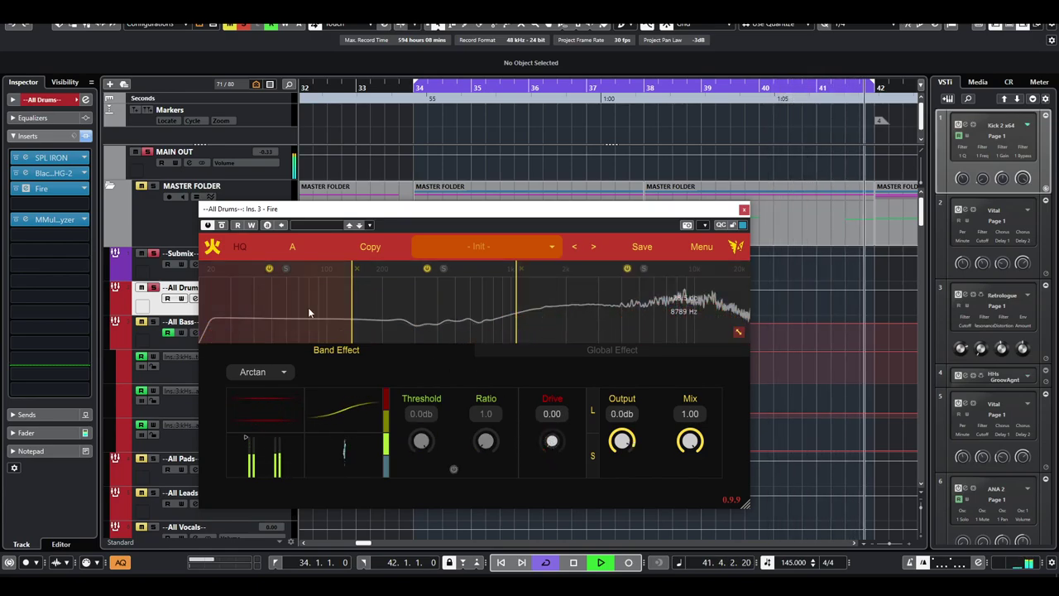
{"action": "left_click", "coordinate": [453, 469]}
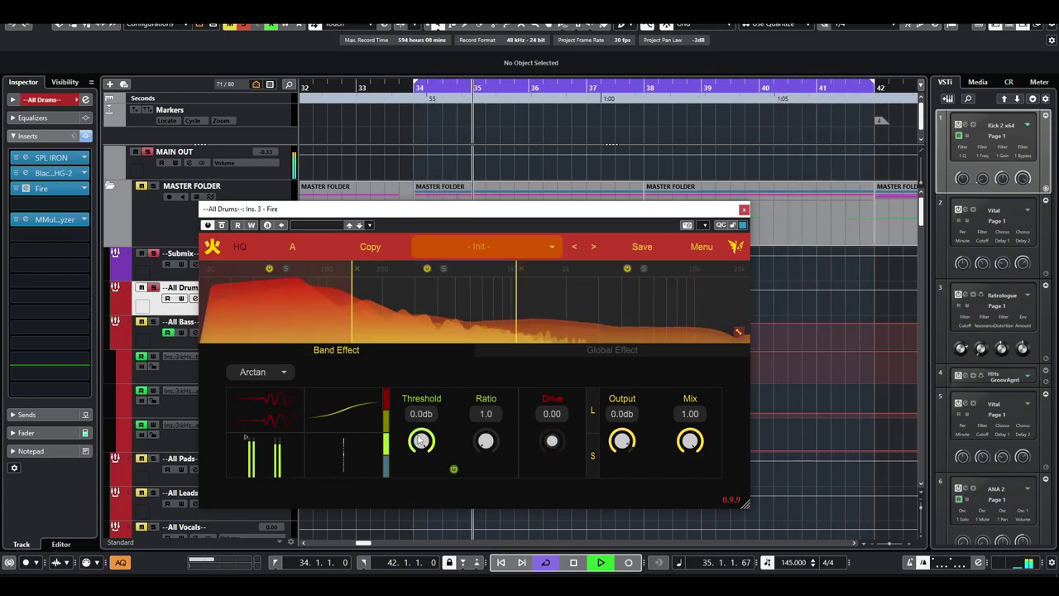
{"action": "left_click_drag", "start_coordinate": [428, 445], "coordinate": [429, 463]}
- Try the Pit and Logic modes on the lowest band and settle on Single Sin
{"action": "left_click", "coordinate": [284, 371]}
{"action": "left_click", "coordinate": [265, 356]}
{"action": "left_click", "coordinate": [284, 371]}
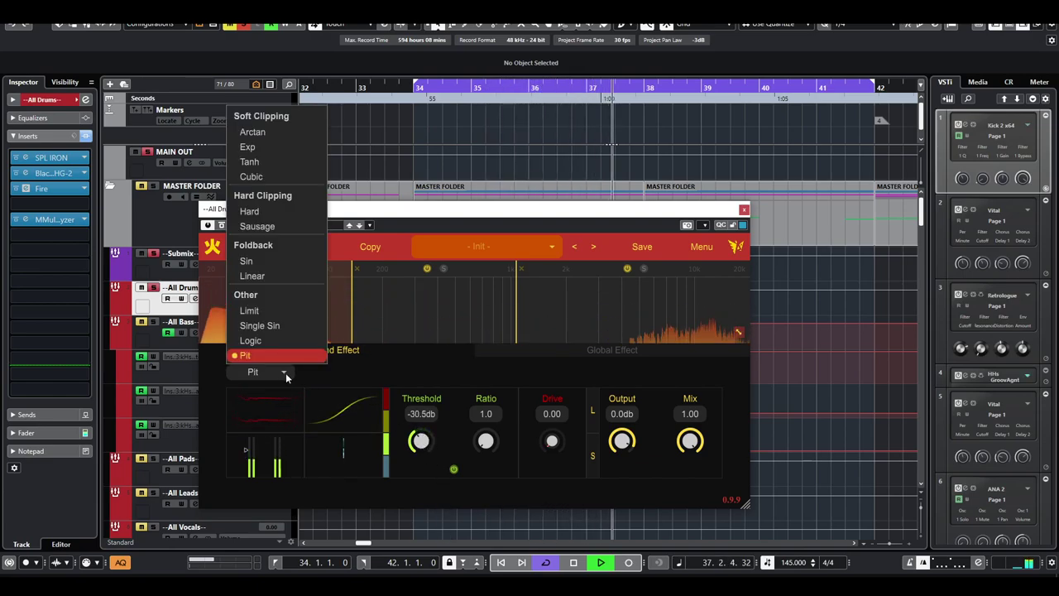
{"action": "left_click", "coordinate": [250, 340]}
{"action": "left_click", "coordinate": [286, 372]}
{"action": "left_click", "coordinate": [263, 326]}
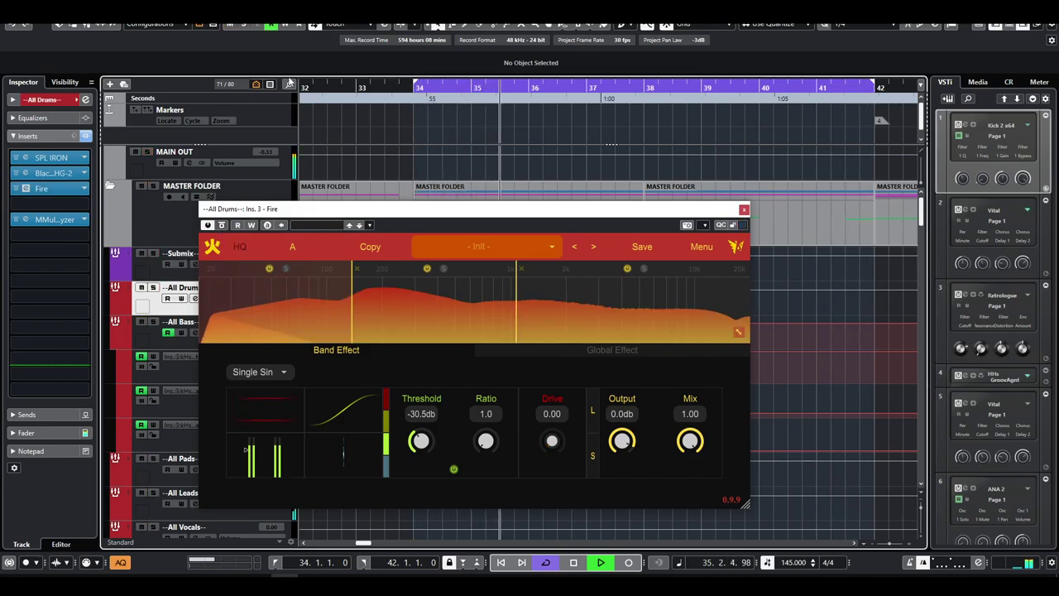
- Compare the full mix with Fire bypassed and active on the drums
{"action": "left_click_drag", "start_coordinate": [447, 212], "coordinate": [431, 199]}
{"action": "left_click", "coordinate": [206, 215]}
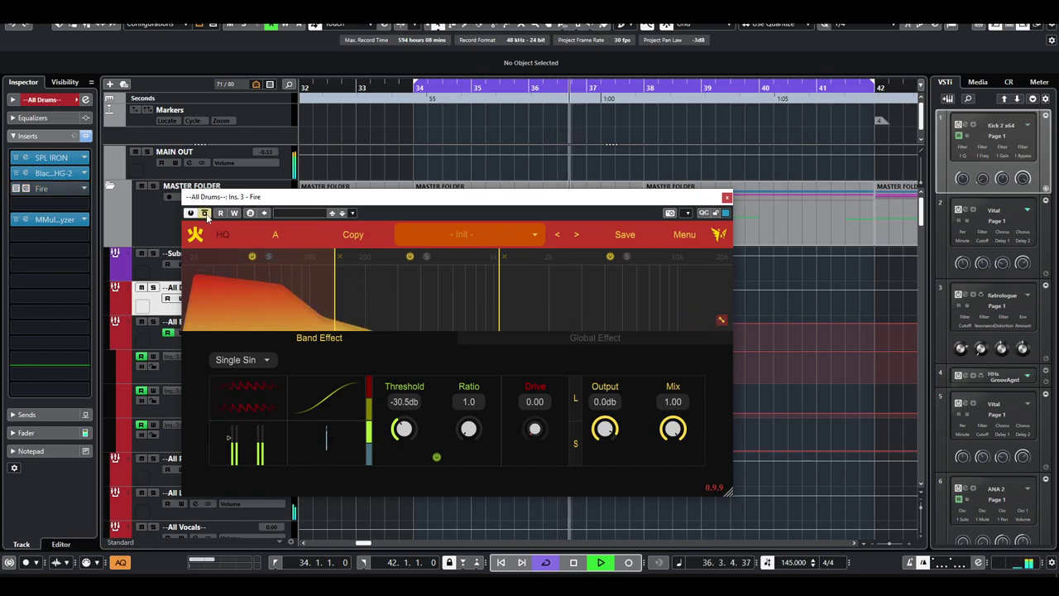
{"action": "left_click", "coordinate": [206, 214]}
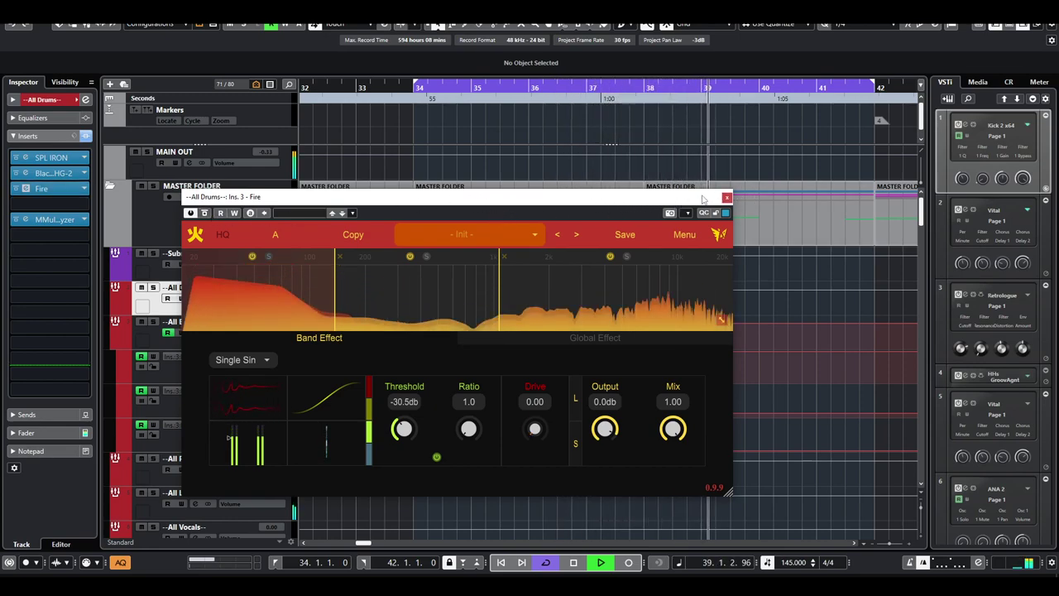
- Select the MASTER FOLDER part spanning bars 82 to 98, loop that range and start playback
{"action": "left_click_drag", "start_coordinate": [607, 208], "coordinate": [561, 200]}
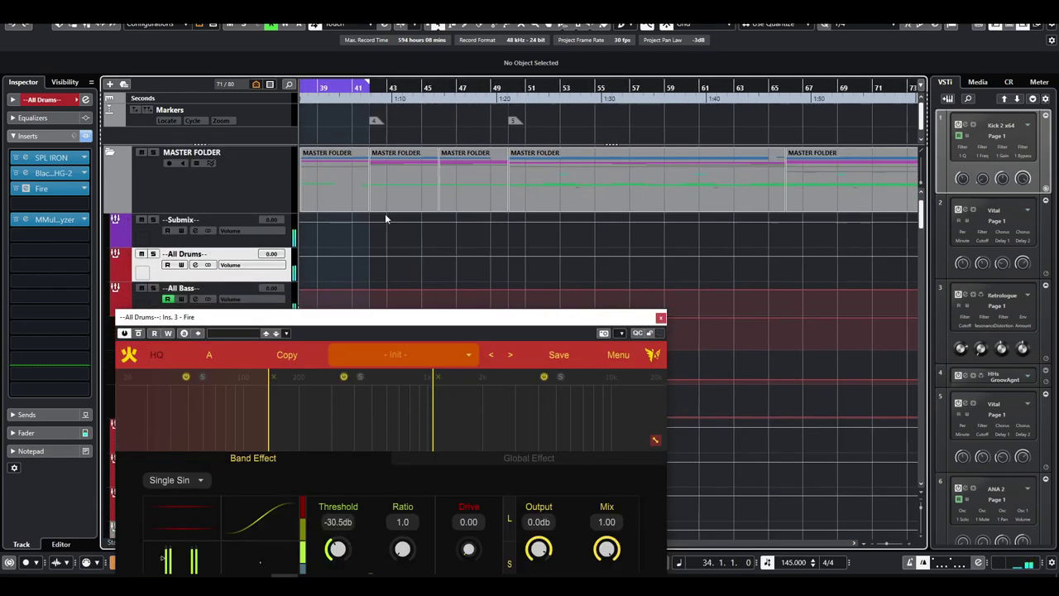
{"action": "scroll", "coordinate": [510, 268], "scroll_direction": "down", "scroll_amount": 5}
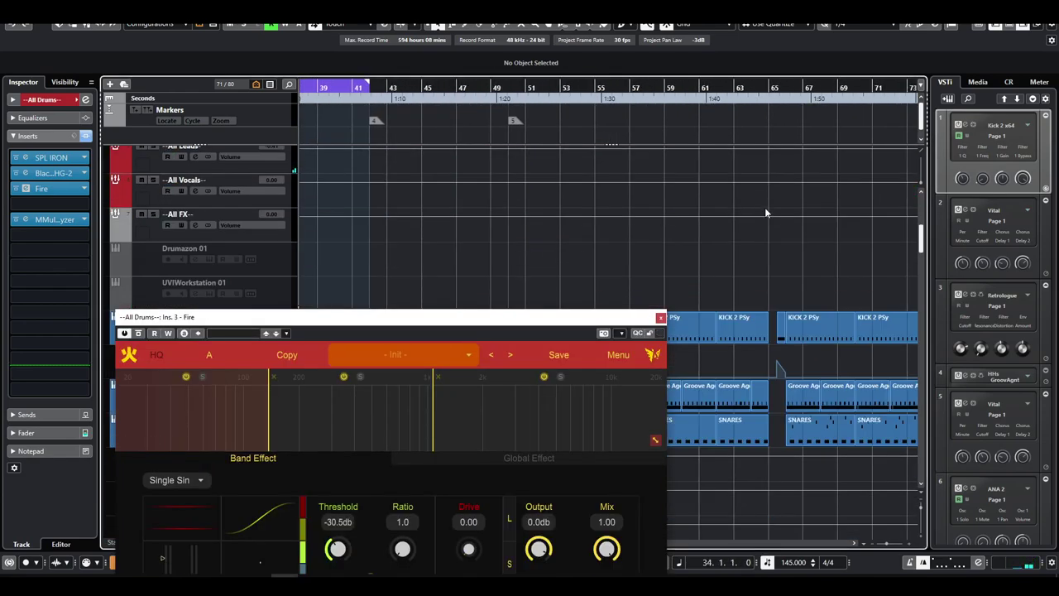
{"action": "scroll", "coordinate": [766, 214], "scroll_direction": "up", "scroll_amount": 4}
{"action": "scroll", "coordinate": [525, 220], "scroll_direction": "right", "scroll_amount": 5}
{"action": "scroll", "coordinate": [414, 153], "scroll_direction": "up", "scroll_amount": 3}
{"action": "left_click", "coordinate": [403, 209]}
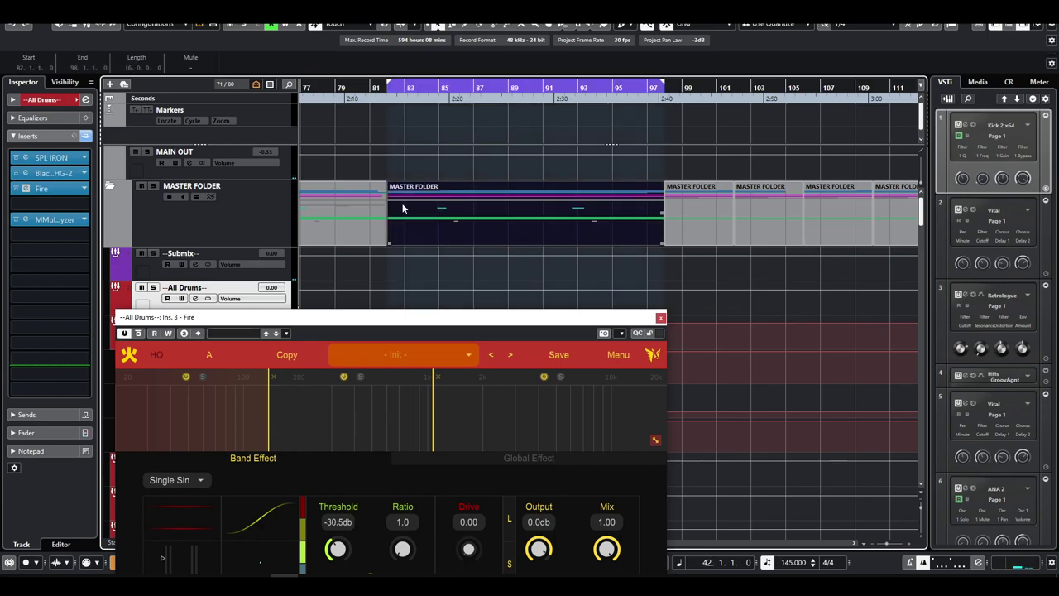
{"action": "key", "text": "space"}
- Bypass and re-enable Fire on the drums to compare the looped section, and close the plugin window
{"action": "left_click_drag", "start_coordinate": [217, 317], "coordinate": [424, 176]}
{"action": "left_click", "coordinate": [346, 193]}
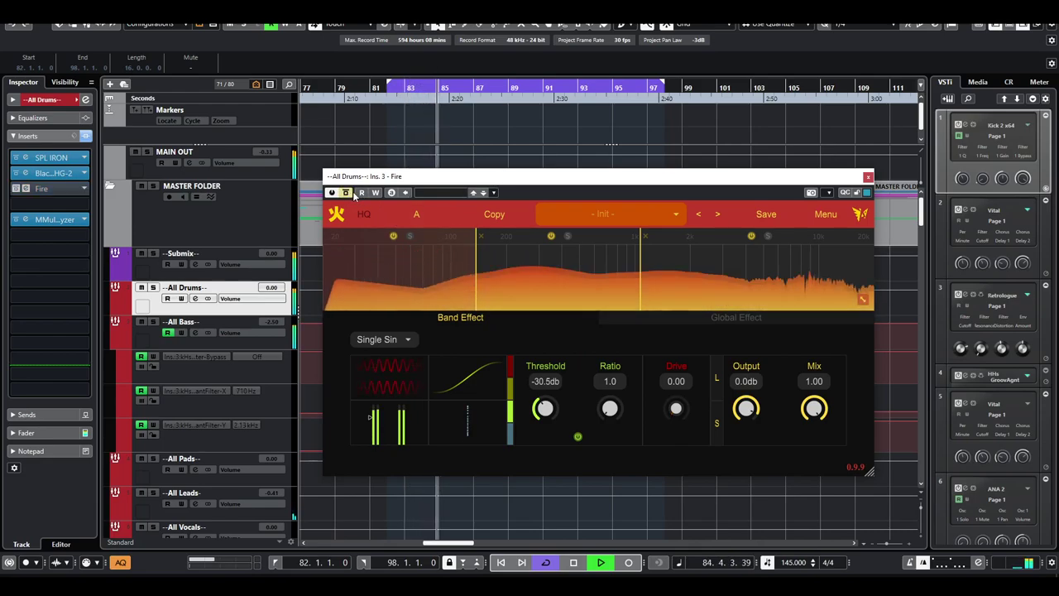
{"action": "left_click", "coordinate": [348, 192]}
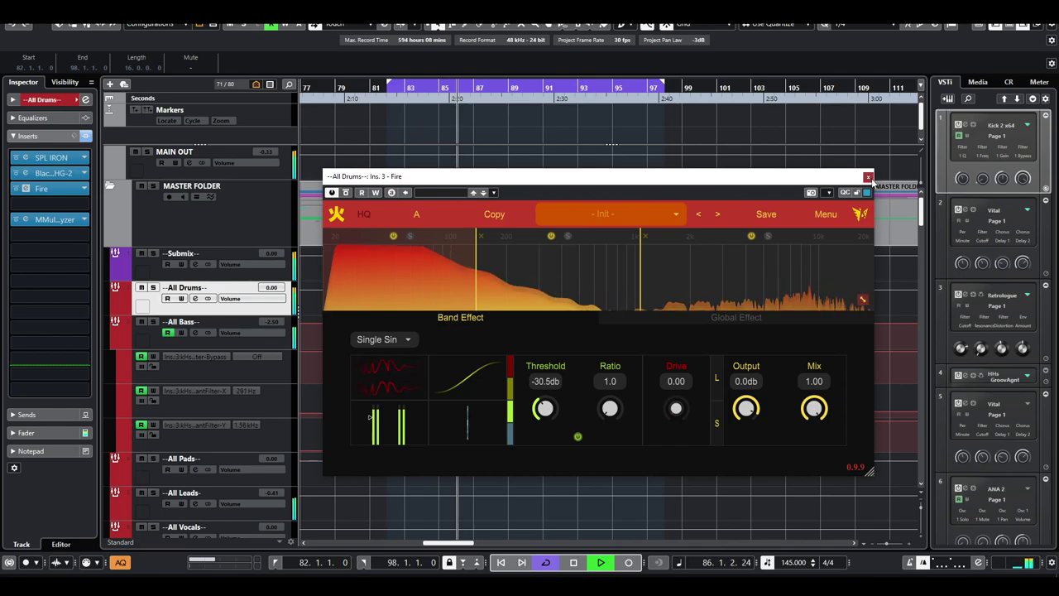
{"action": "left_click", "coordinate": [868, 177]}
- Solo the All Bass group and load the Fire plugin into its fourth insert slot
{"action": "left_click", "coordinate": [276, 347]}
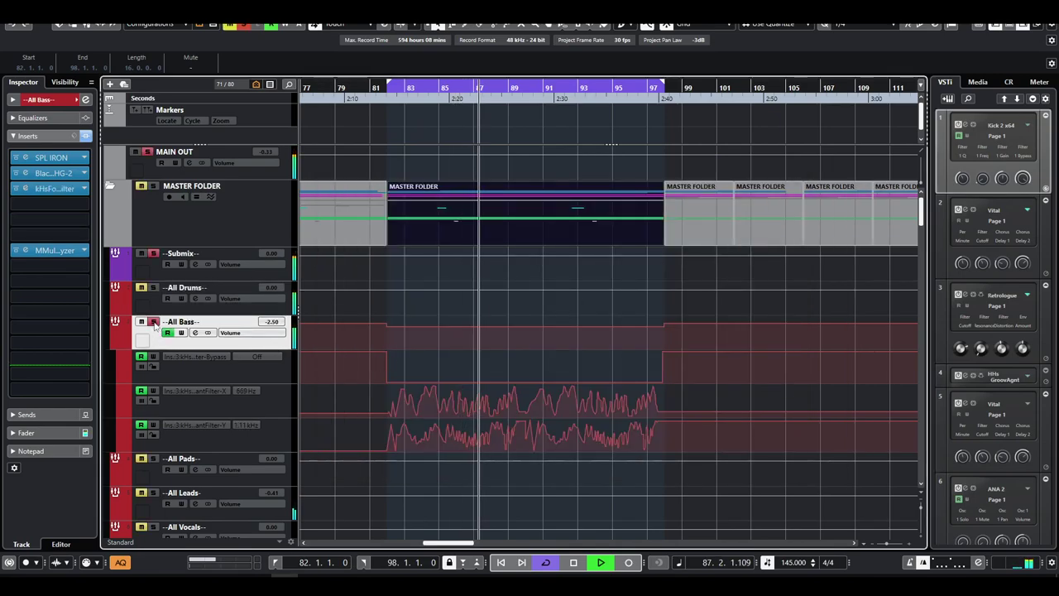
{"action": "left_click", "coordinate": [52, 204]}
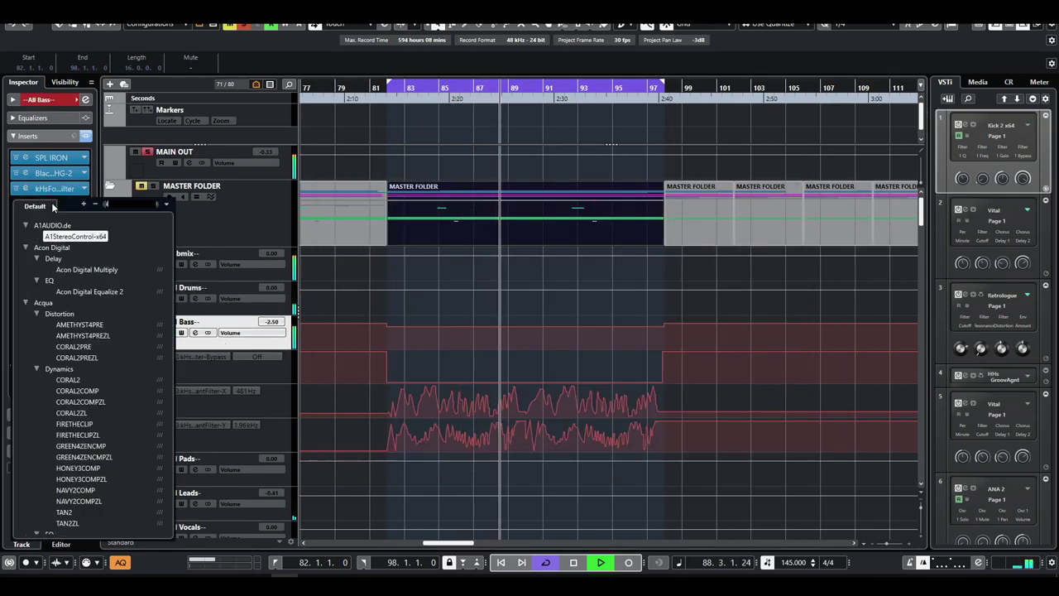
{"action": "type", "text": "fire"}
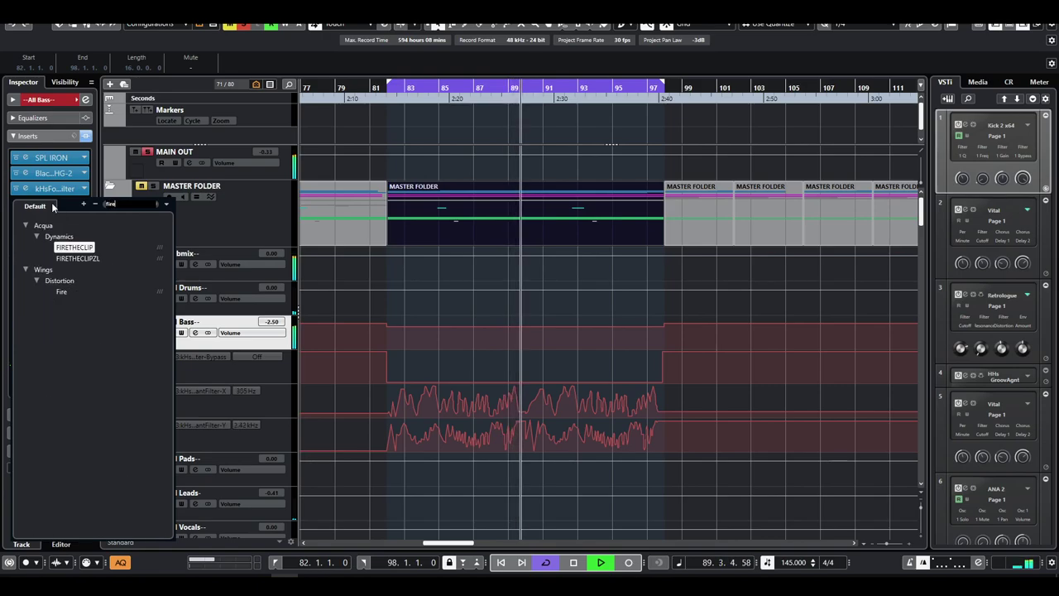
{"action": "left_click", "coordinate": [66, 293]}
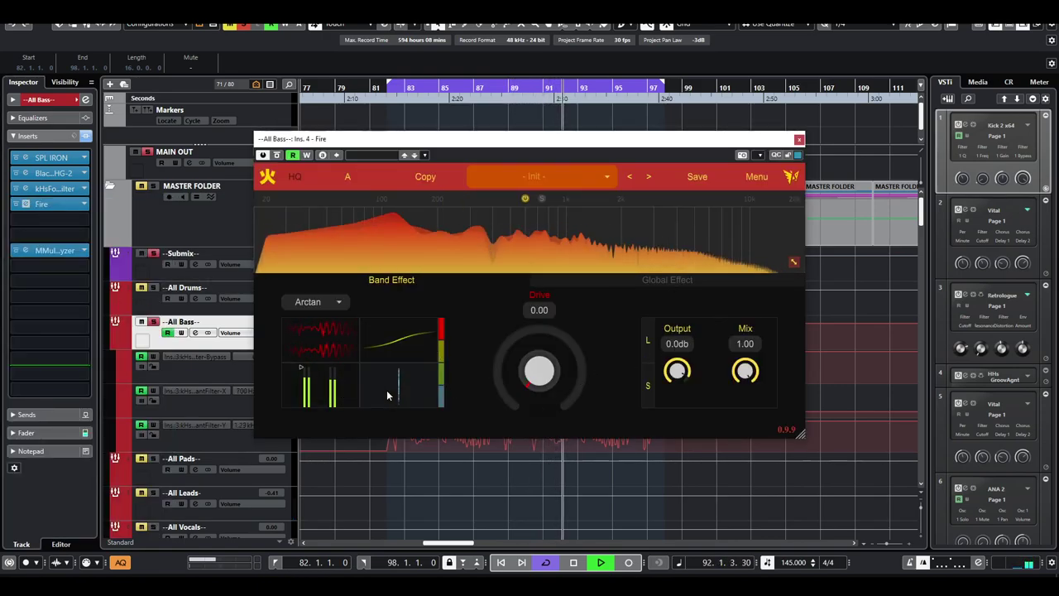
- Set the bass distortion mode to Sausage with Drive at 14.00, and try a Bias of -1.00 before restoring it to 0.00
{"action": "left_click", "coordinate": [317, 302]}
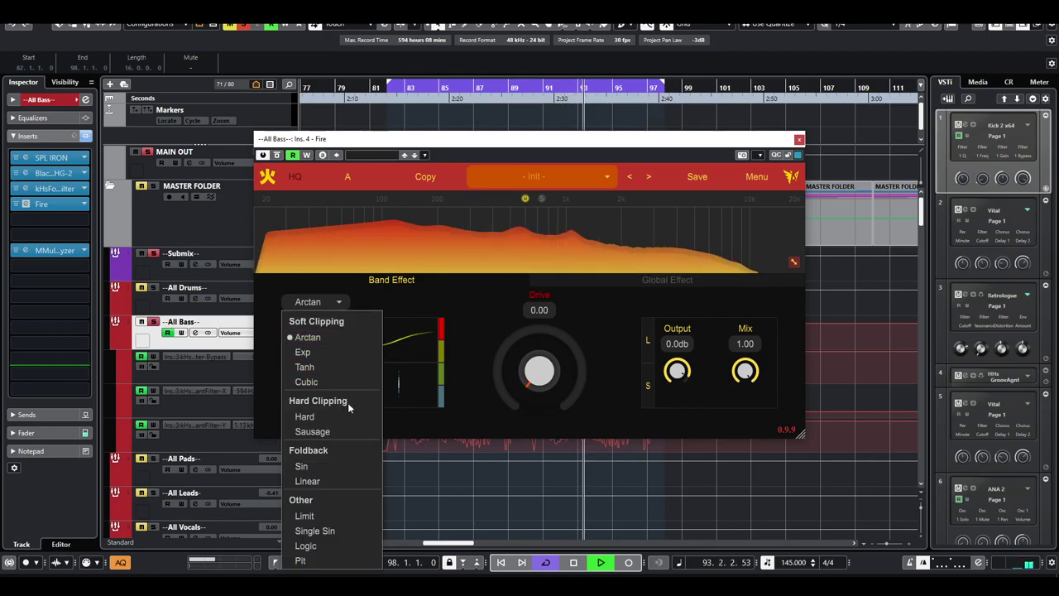
{"action": "left_click", "coordinate": [312, 431]}
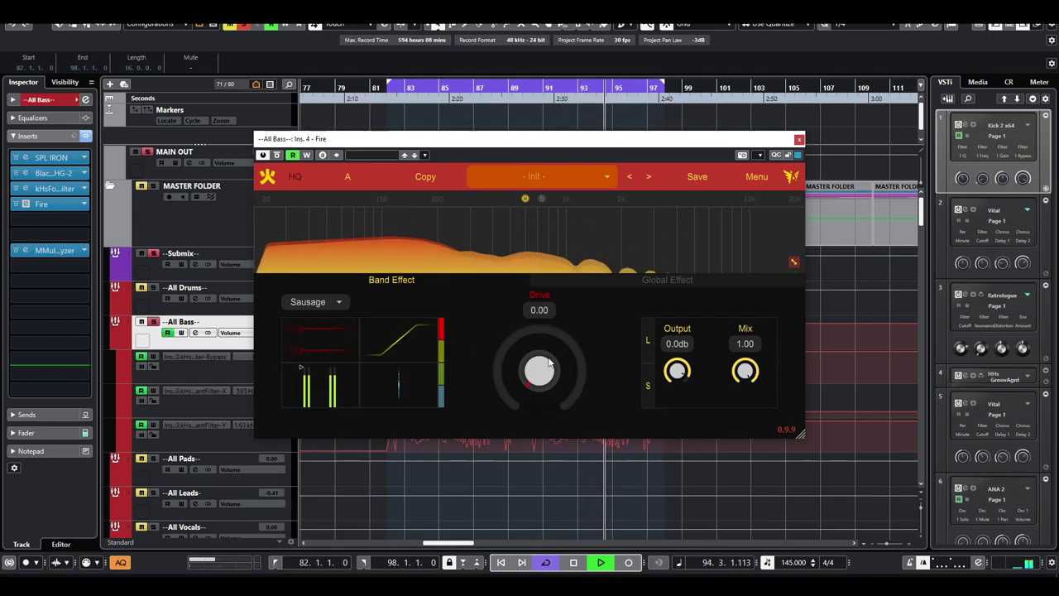
{"action": "mouse_move", "coordinate": [550, 348]}
{"action": "left_mouse_down"}
{"action": "mouse_move", "coordinate": [468, 356]}
{"action": "mouse_move", "coordinate": [485, 349]}
{"action": "mouse_move", "coordinate": [497, 285]}
{"action": "mouse_move", "coordinate": [493, 389]}
{"action": "mouse_move", "coordinate": [546, 328]}
{"action": "left_mouse_up"}
{"action": "left_click_drag", "start_coordinate": [539, 381], "coordinate": [544, 456]}
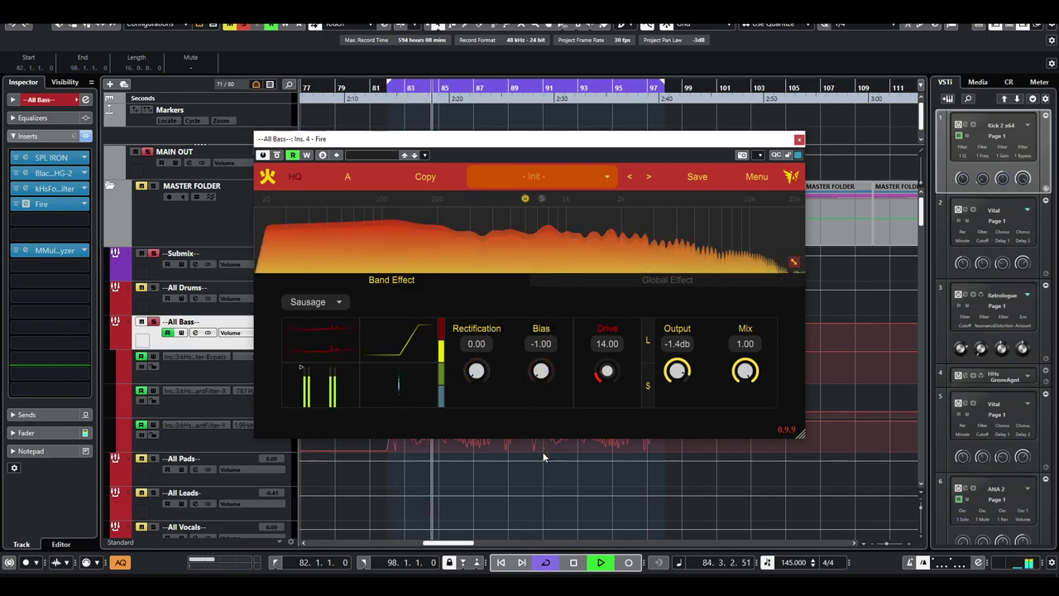
{"action": "left_click_drag", "start_coordinate": [552, 388], "coordinate": [548, 367]}
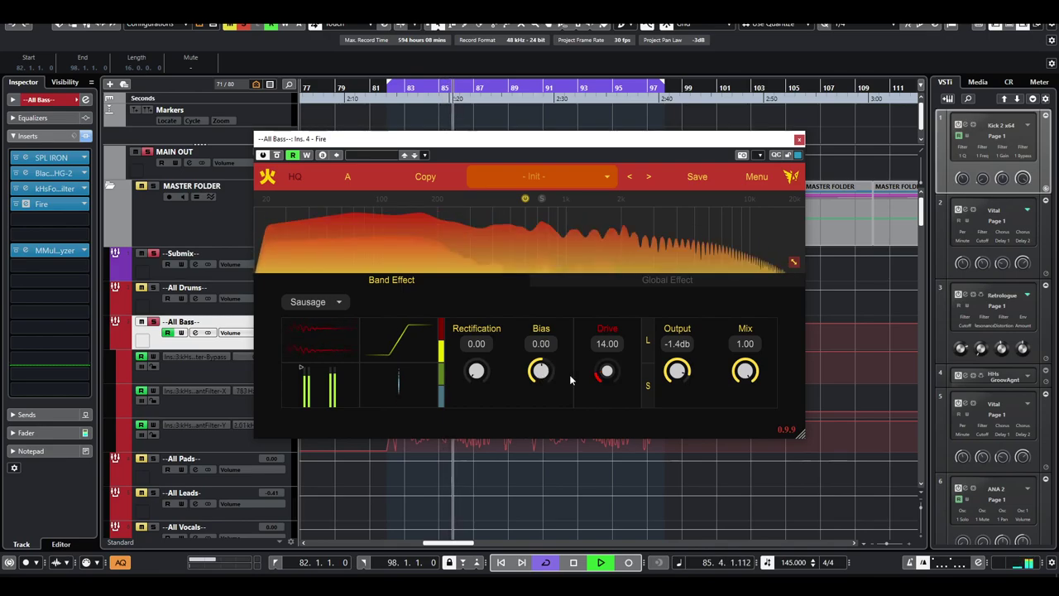
- Enable compression on the bass with a Ratio of 3.1 and a Threshold of -22.8 dB
{"action": "left_click", "coordinate": [509, 399]}
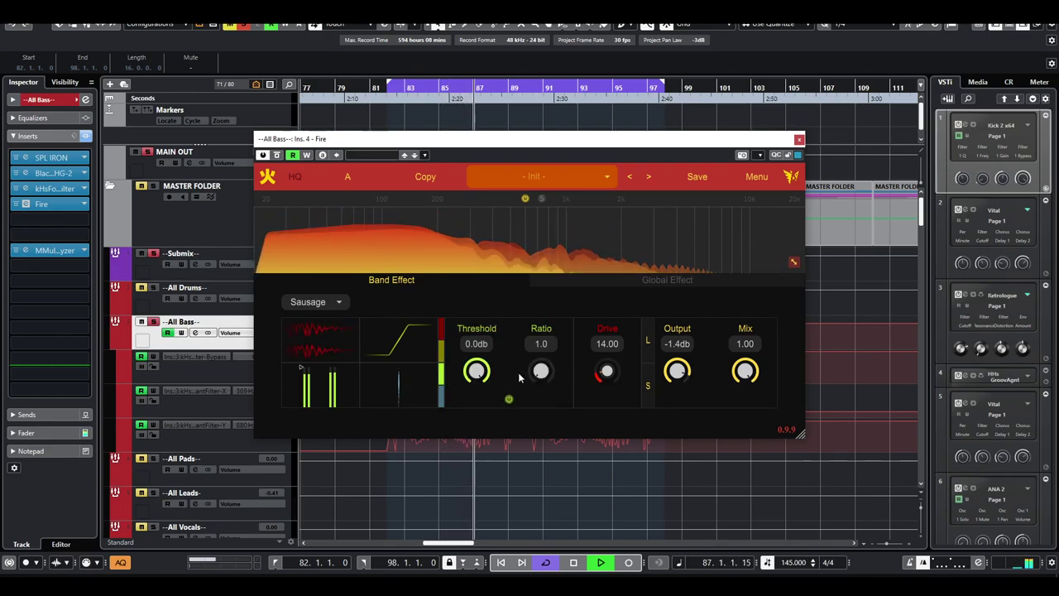
{"action": "left_click_drag", "start_coordinate": [543, 362], "coordinate": [542, 366]}
{"action": "left_click_drag", "start_coordinate": [466, 381], "coordinate": [467, 435]}
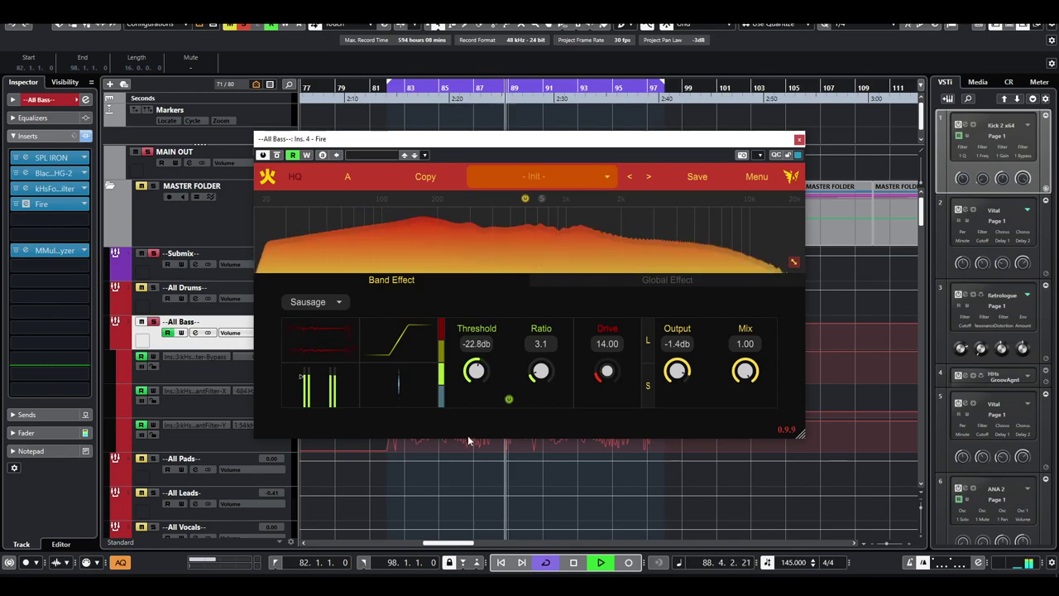
- Enable the stereo width control on the bass, sweep it and return the Width to 0.50
{"action": "left_click", "coordinate": [441, 400]}
{"action": "left_click", "coordinate": [509, 400]}
{"action": "left_click_drag", "start_coordinate": [508, 455], "coordinate": [511, 363]}
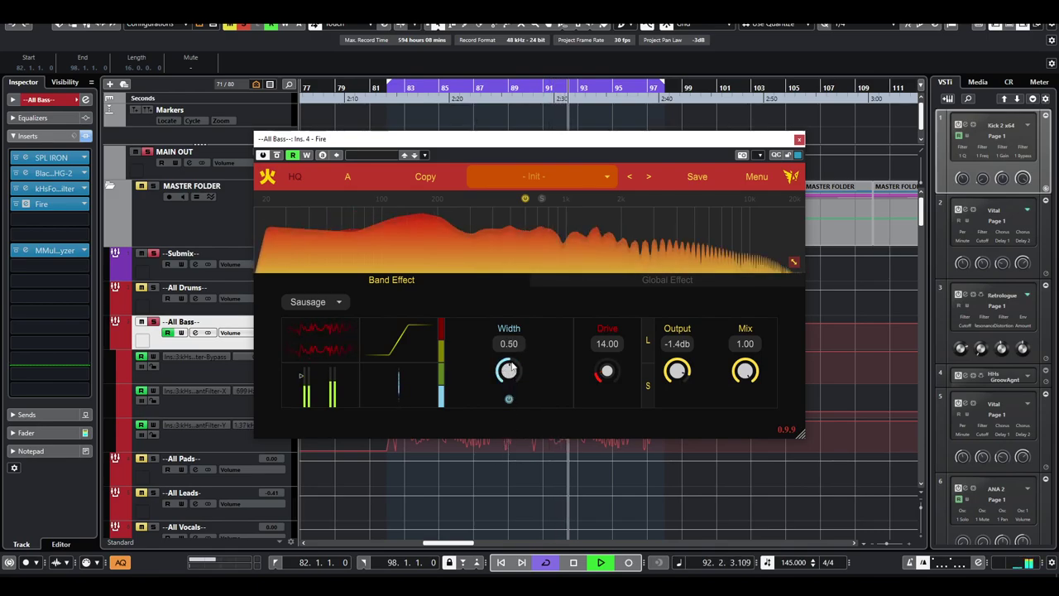
- Raise the bass Drive to 30.40 and try the Sin and Linear foldback modes
{"action": "left_click", "coordinate": [442, 332]}
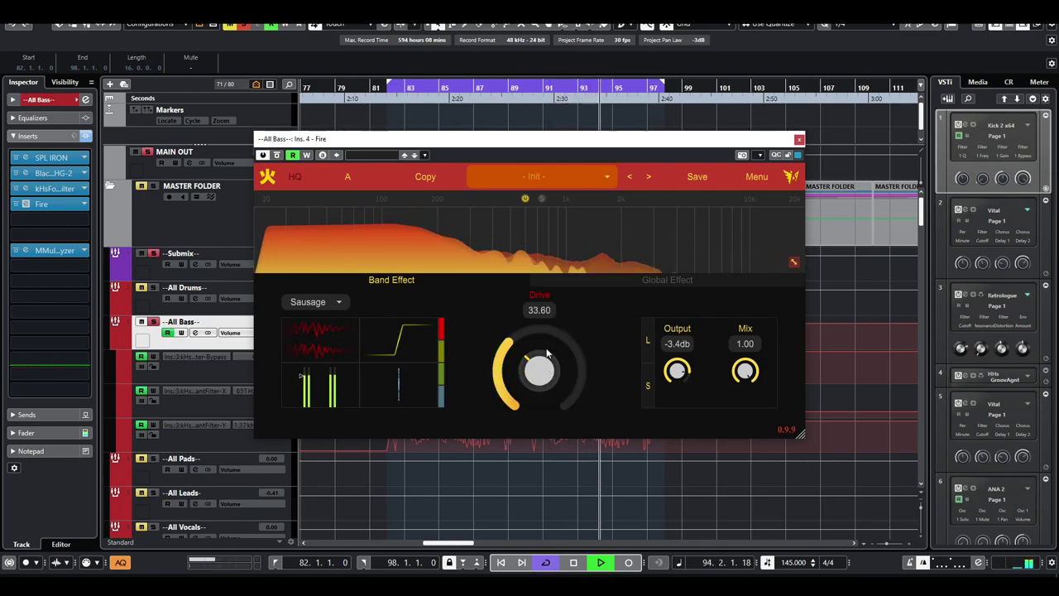
{"action": "left_click", "coordinate": [342, 303]}
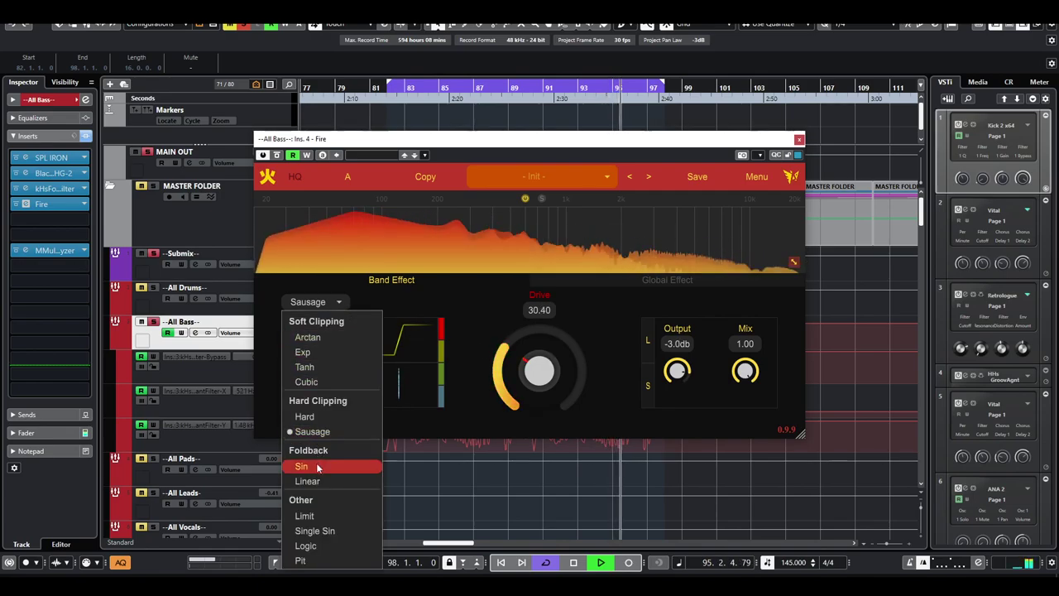
{"action": "left_click", "coordinate": [318, 468]}
{"action": "left_click", "coordinate": [340, 305]}
{"action": "left_click", "coordinate": [311, 481]}
- Switch the bass distortion to Limit mode and lower the Drive to 17.20
{"action": "left_click", "coordinate": [322, 303]}
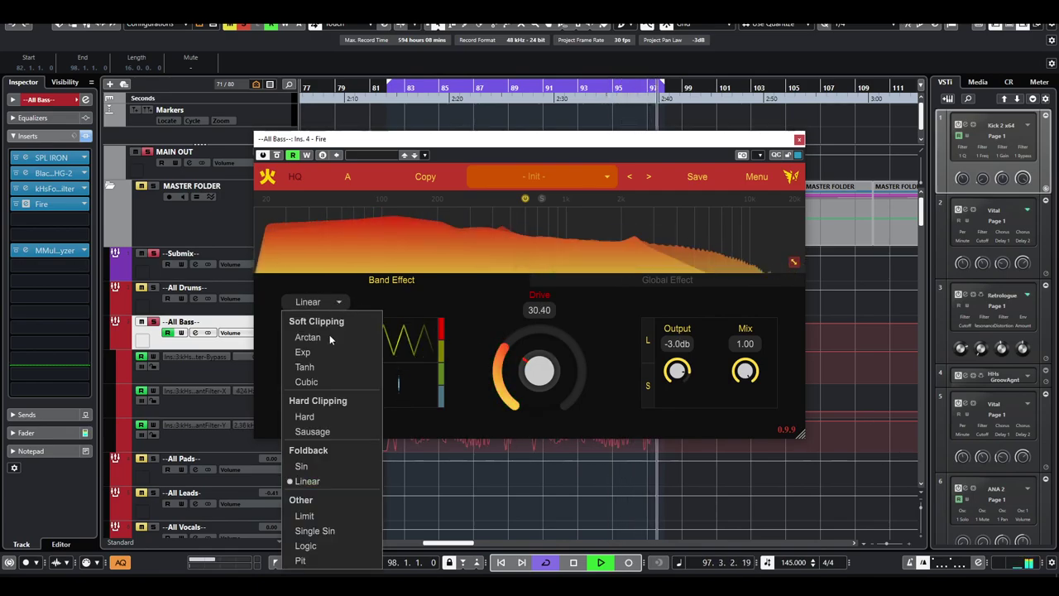
{"action": "left_click", "coordinate": [305, 515]}
{"action": "mouse_move", "coordinate": [539, 372]}
{"action": "left_mouse_down"}
{"action": "mouse_move", "coordinate": [537, 419]}
{"action": "mouse_move", "coordinate": [532, 382]}
{"action": "left_mouse_up"}
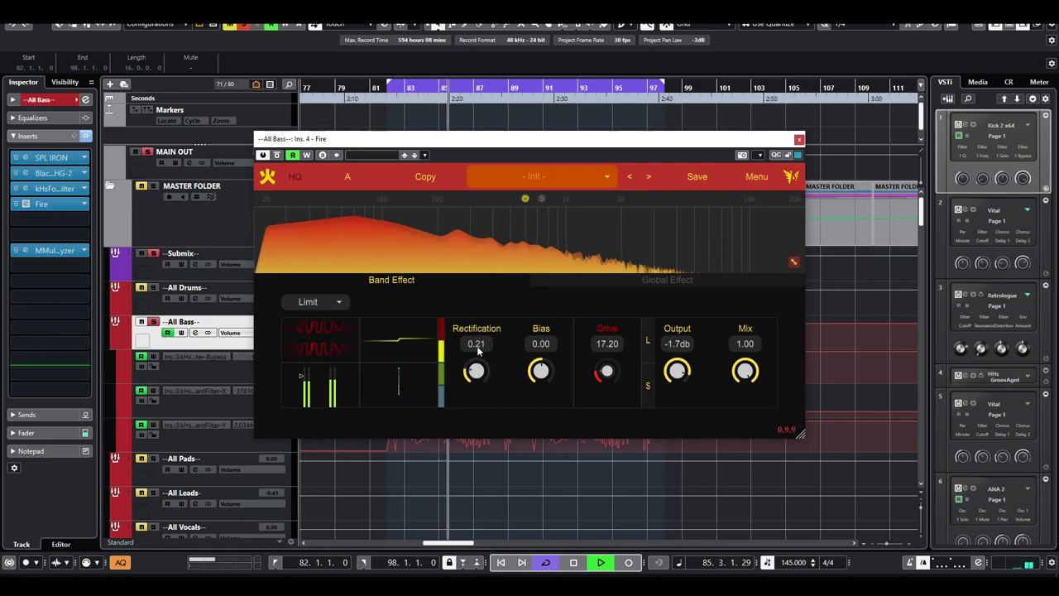
- Change the distortion mode to Single Sin and try a Rectification of 1.00 before removing it
{"action": "left_click", "coordinate": [314, 304]}
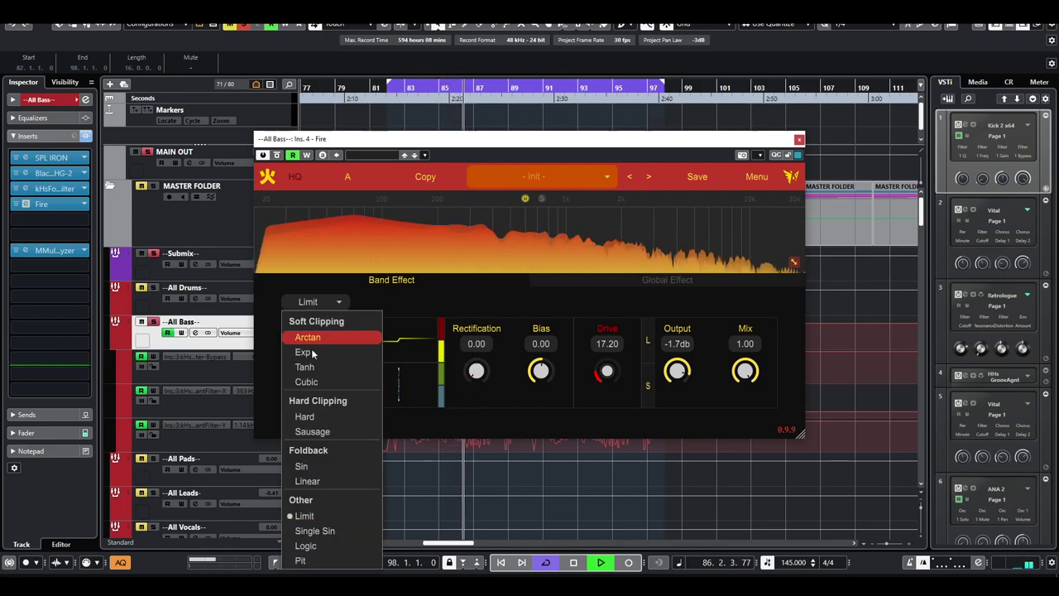
{"action": "left_click", "coordinate": [315, 529]}
{"action": "left_click_drag", "start_coordinate": [475, 359], "coordinate": [475, 379]}
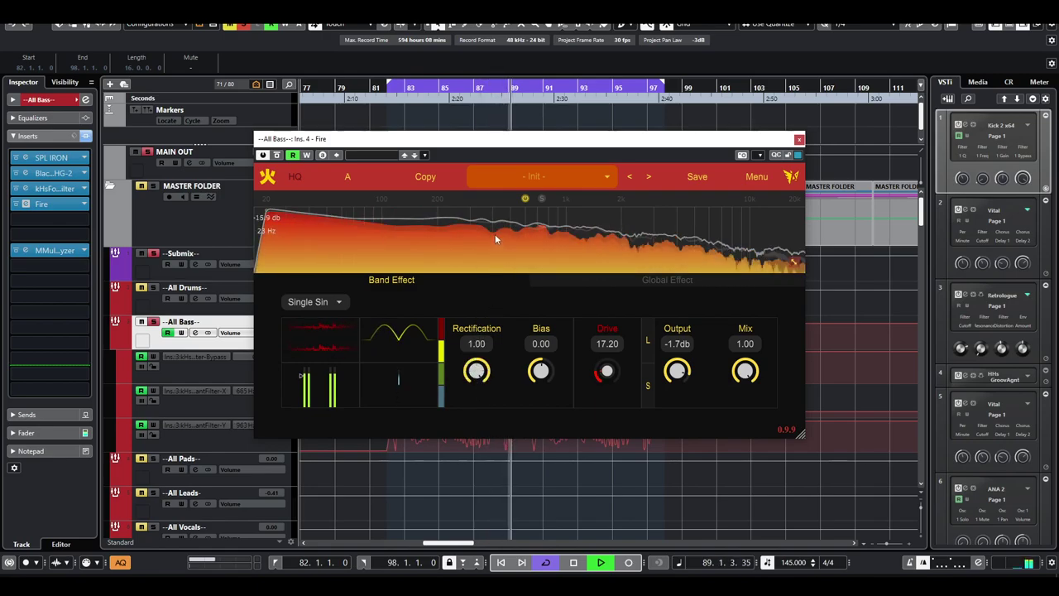
- Set the compressor Threshold to -20.1 dB and raise the Output to 1.1 dB
{"action": "left_click", "coordinate": [441, 379]}
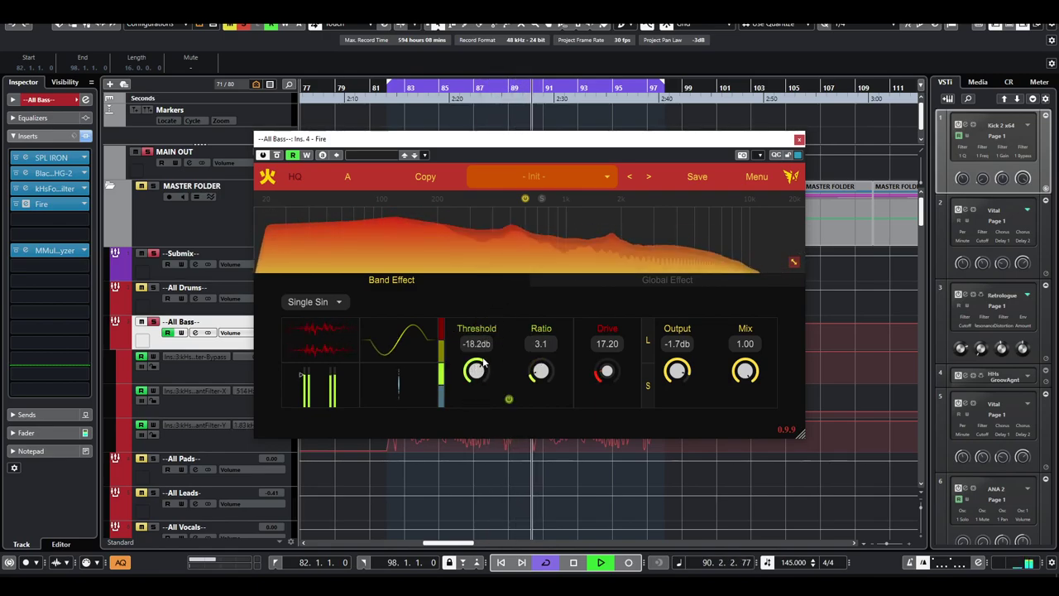
{"action": "mouse_move", "coordinate": [484, 346]}
{"action": "left_mouse_down"}
{"action": "mouse_move", "coordinate": [485, 378]}
{"action": "mouse_move", "coordinate": [481, 354]}
{"action": "left_mouse_up"}
{"action": "left_click_drag", "start_coordinate": [679, 377], "coordinate": [678, 361]}
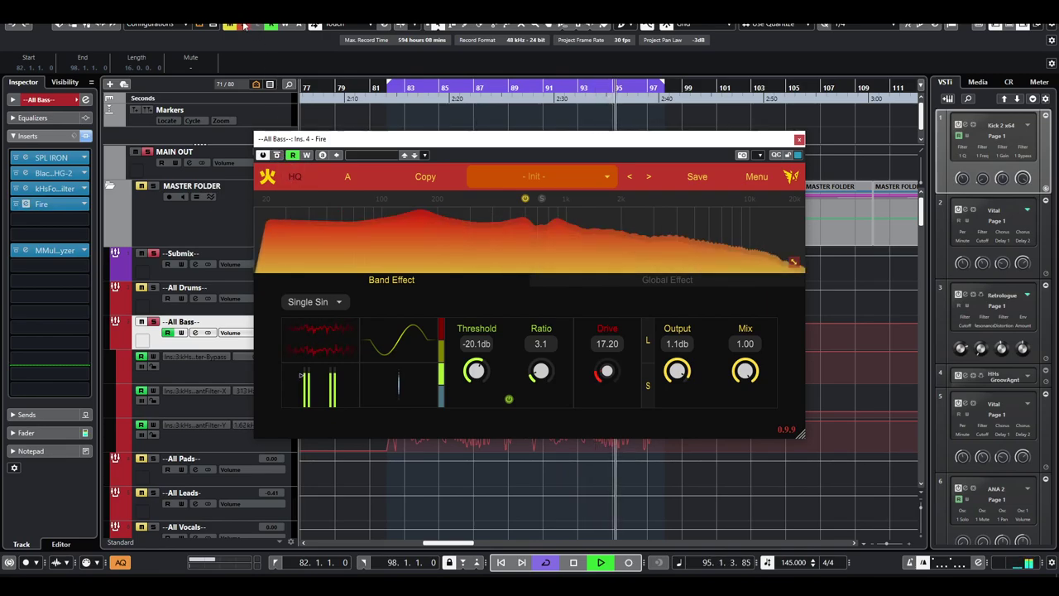
- Unsolo the bass, reopen its Fire plugin, lower the Output to -1.1 dB and raise the Drive to 21.20
{"action": "left_click", "coordinate": [798, 139]}
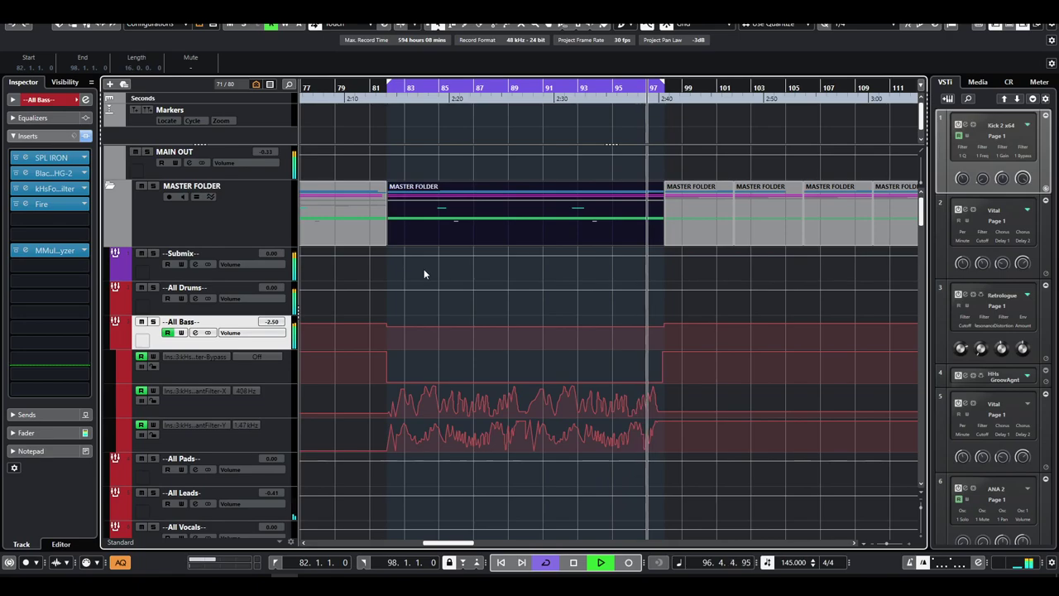
{"action": "left_click", "coordinate": [46, 205]}
{"action": "left_click_drag", "start_coordinate": [680, 378], "coordinate": [677, 382]}
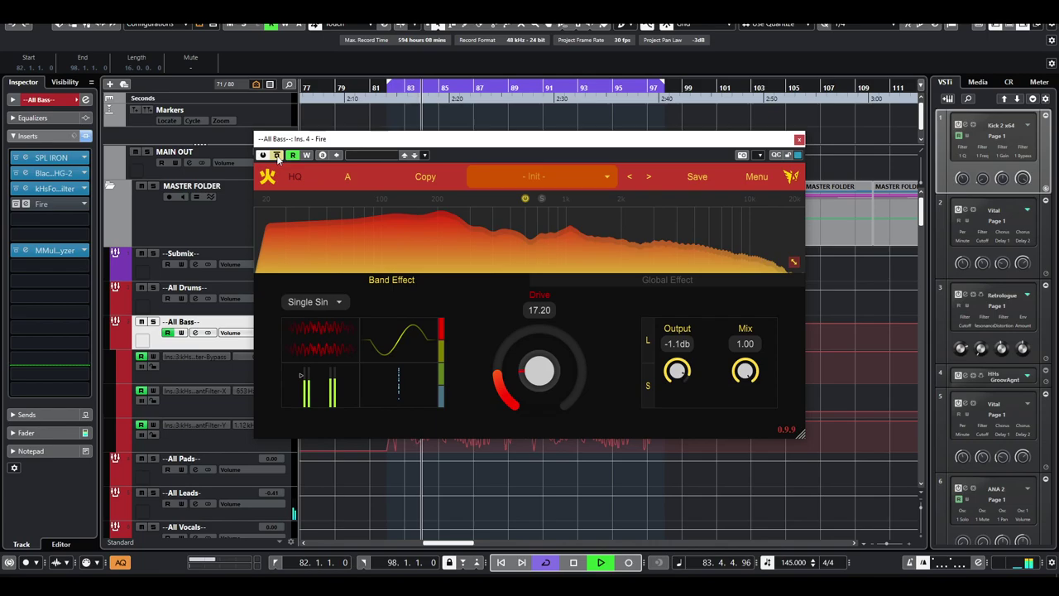
{"action": "left_click_drag", "start_coordinate": [531, 368], "coordinate": [531, 358]}
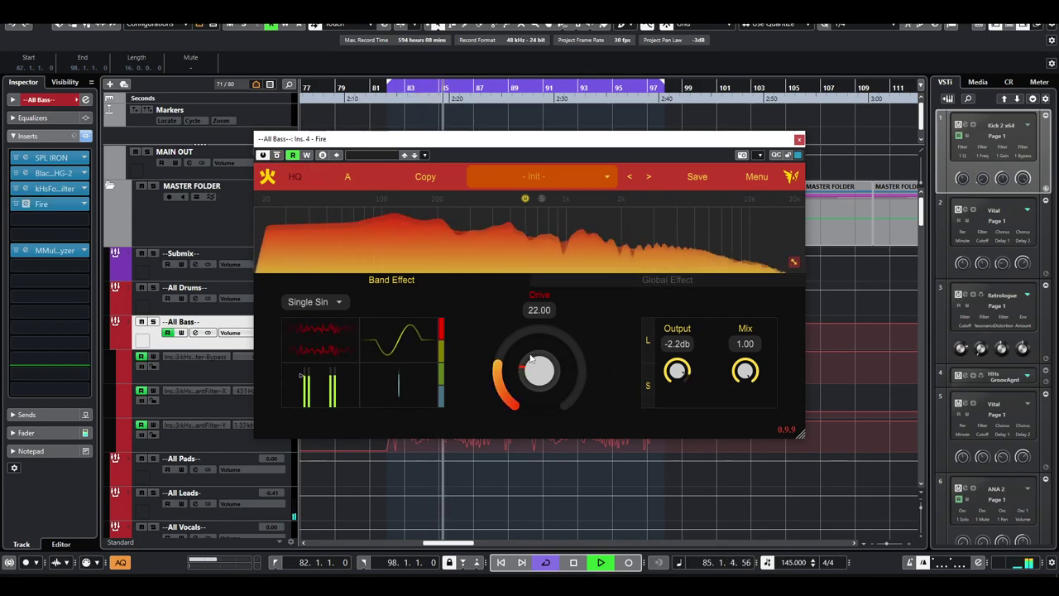
- Try the Exp and Tanh soft clipping modes on the bass within the full mix
{"action": "left_click", "coordinate": [341, 301]}
{"action": "left_click", "coordinate": [323, 352]}
{"action": "left_click", "coordinate": [337, 303]}
{"action": "left_click", "coordinate": [323, 368]}
- Switch the bass to Cubic mode, try a Drive of 70.80 and settle on 17.20
{"action": "left_click", "coordinate": [336, 303]}
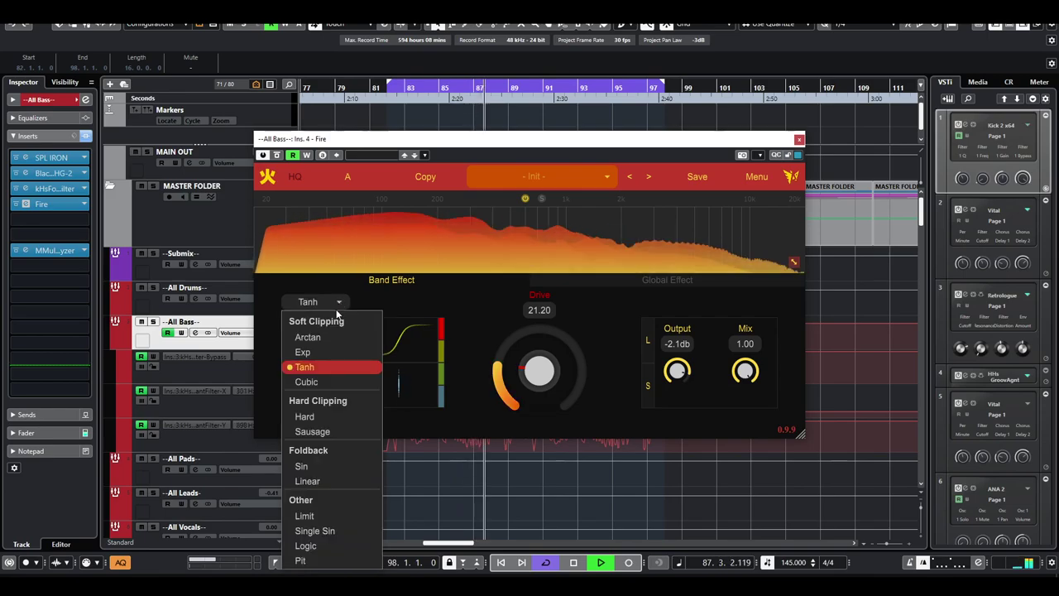
{"action": "left_click", "coordinate": [318, 379]}
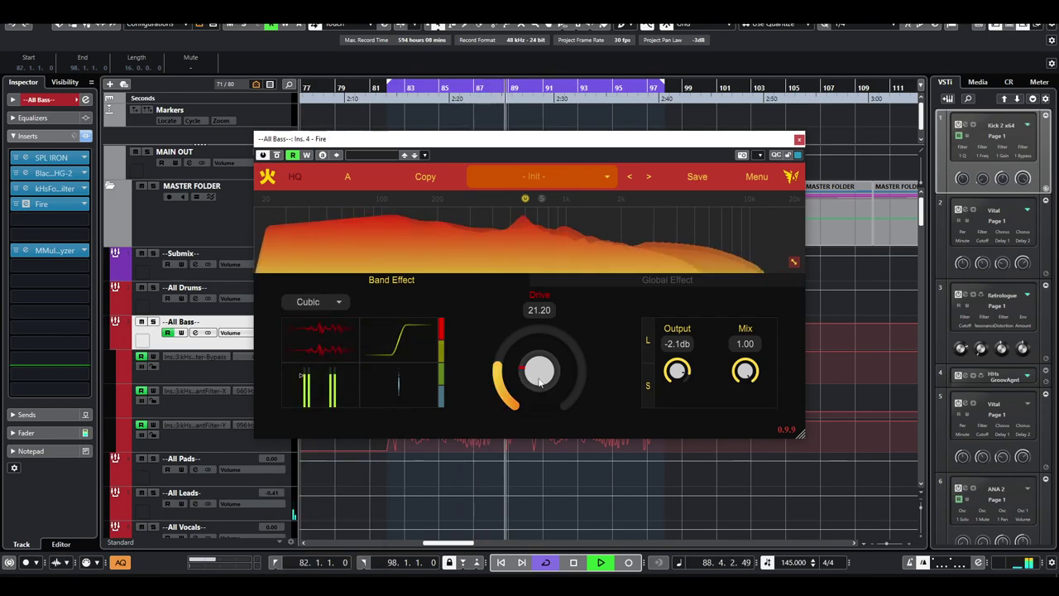
{"action": "left_click_drag", "start_coordinate": [534, 385], "coordinate": [549, 314]}
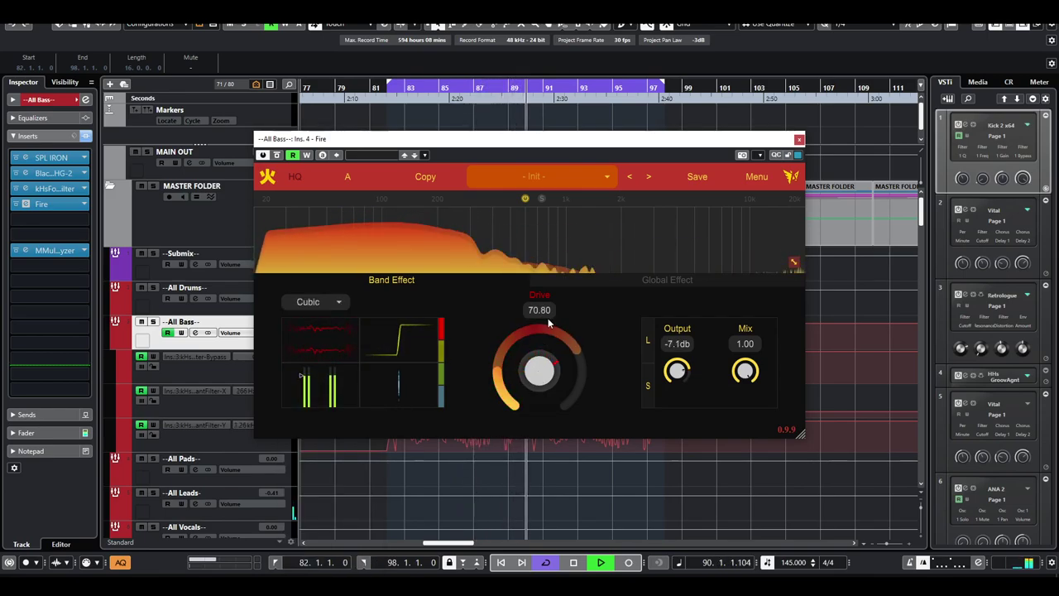
{"action": "left_click_drag", "start_coordinate": [537, 371], "coordinate": [537, 398]}
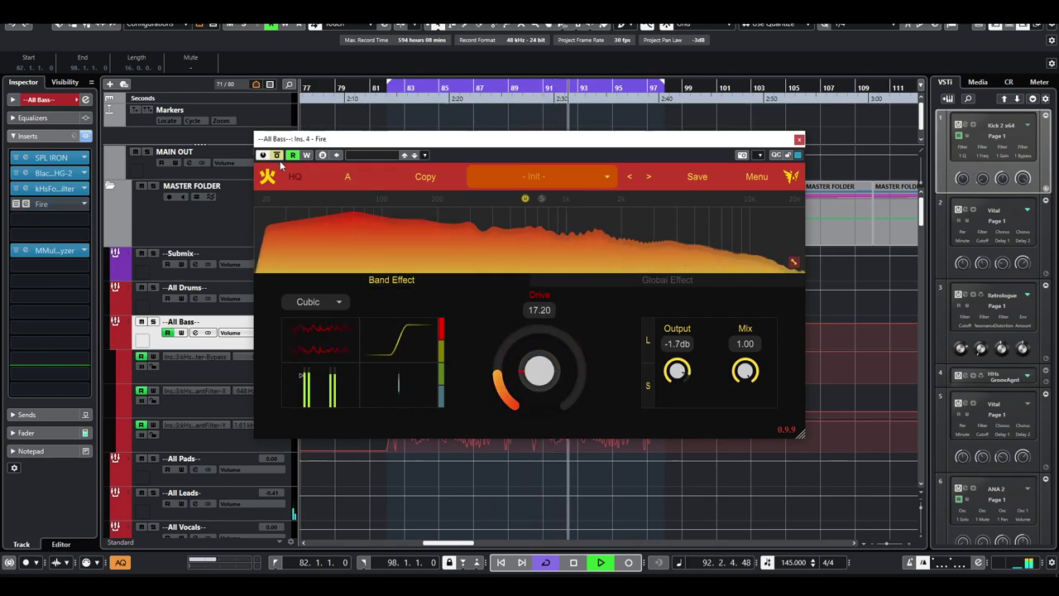